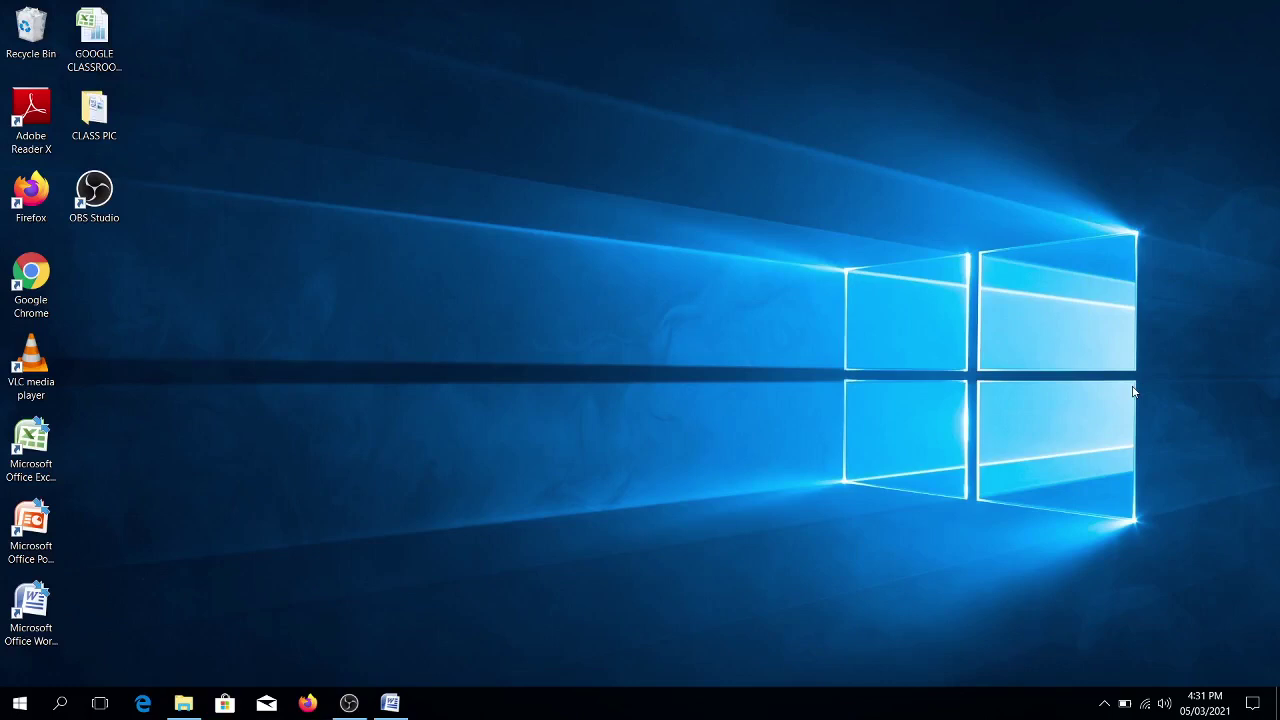
# Bring up the Word document, select 'Google docs' in its title, then minimize Word
pyautogui.click(390, 703)
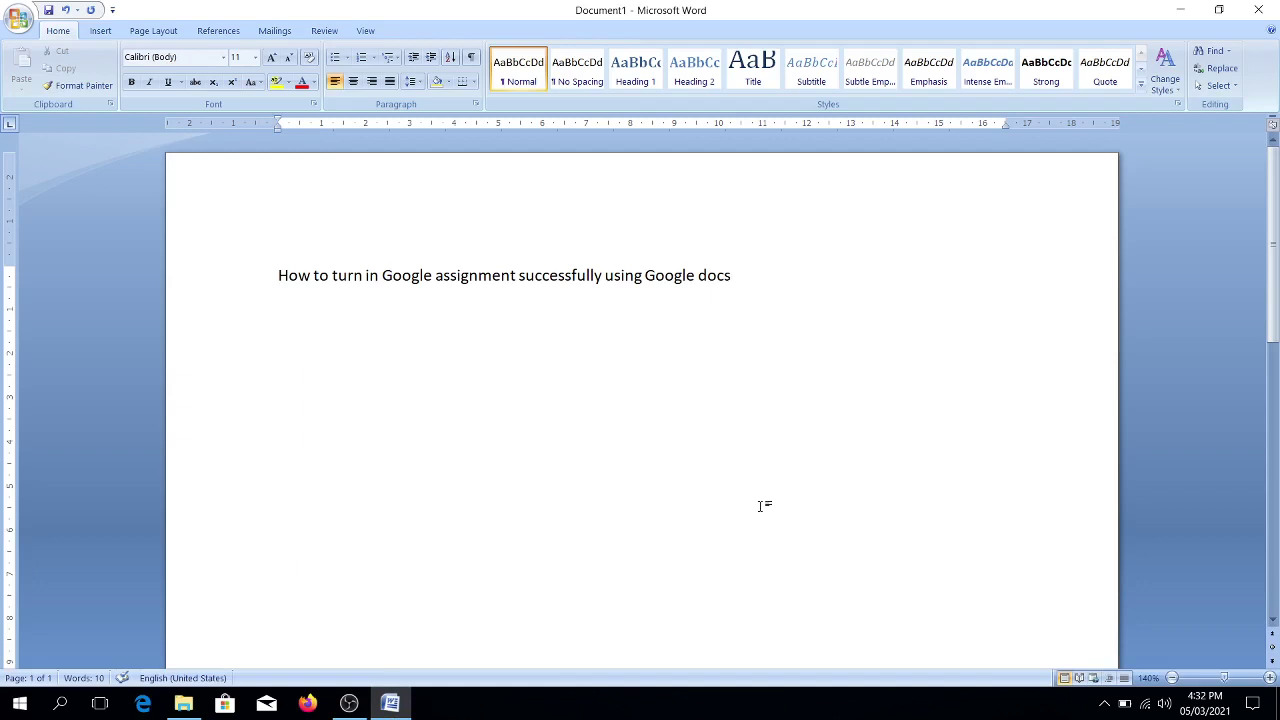
pyautogui.moveTo(736, 276); pyautogui.dragTo(645, 276)
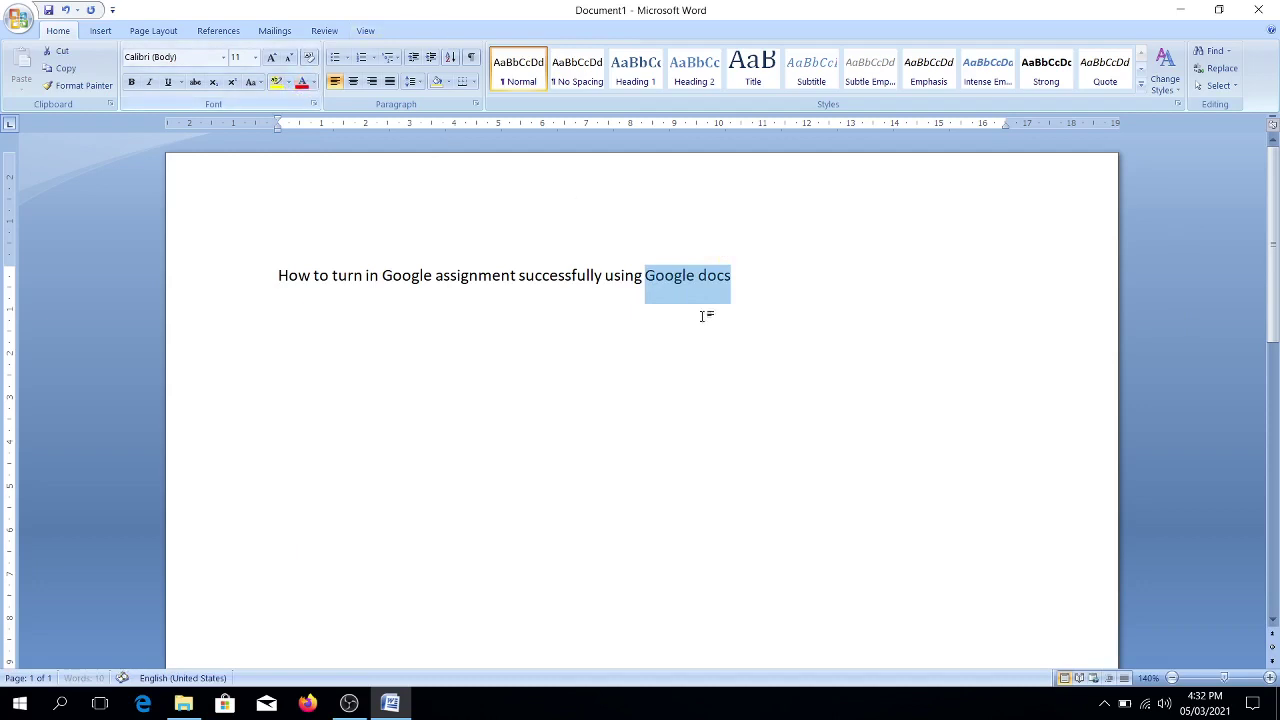
pyautogui.click(845, 421)
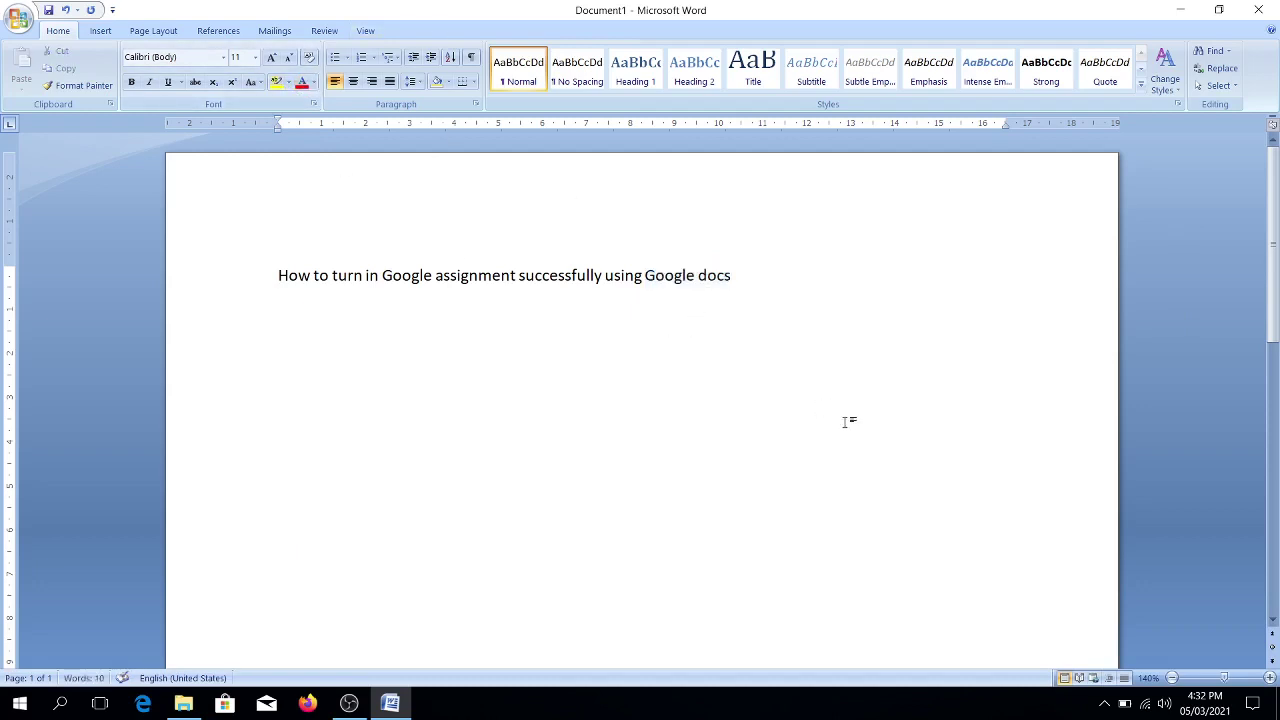
pyautogui.click(1181, 10)
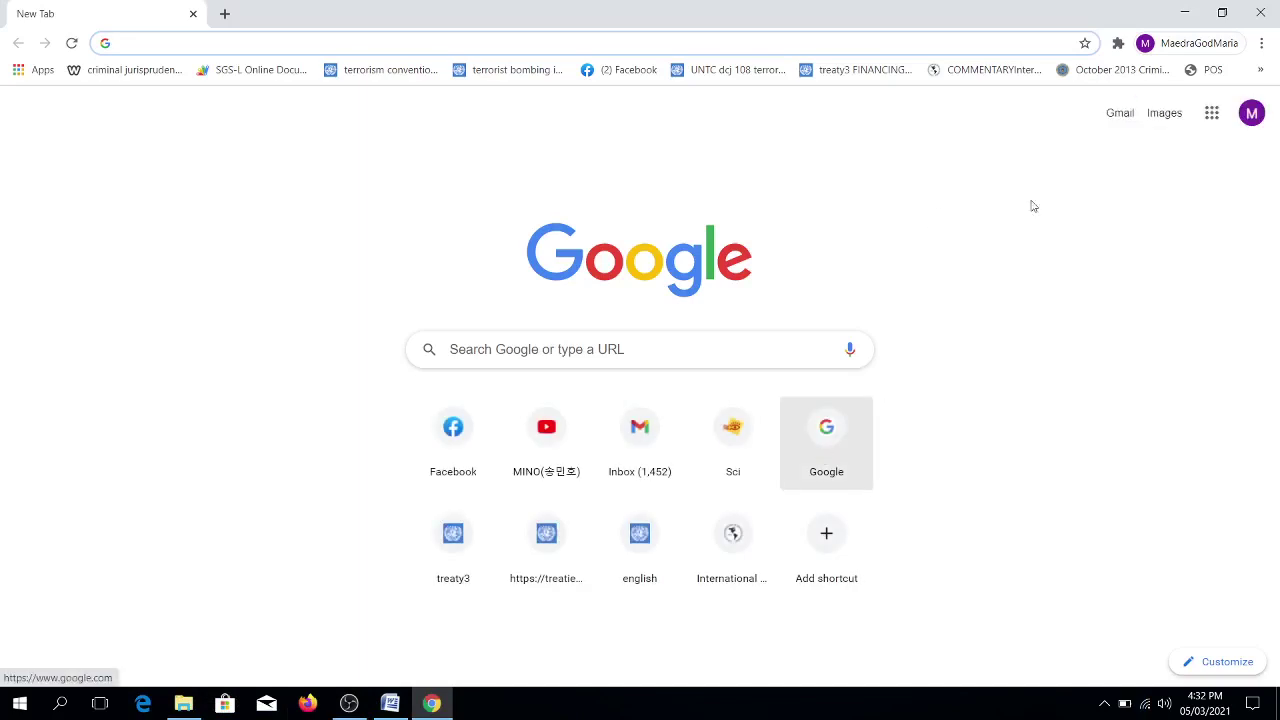
# Switch Chrome to the student account and open Google Classroom from the apps grid
pyautogui.click(1253, 114)
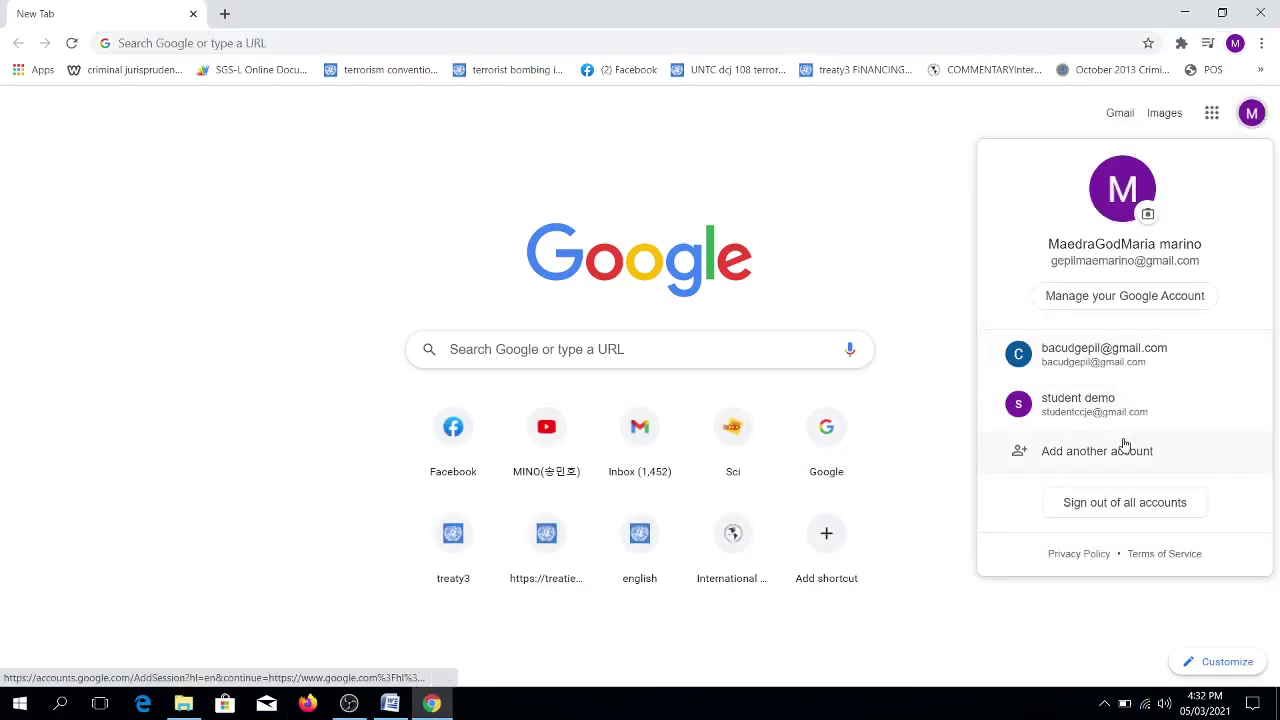
pyautogui.click(1093, 406)
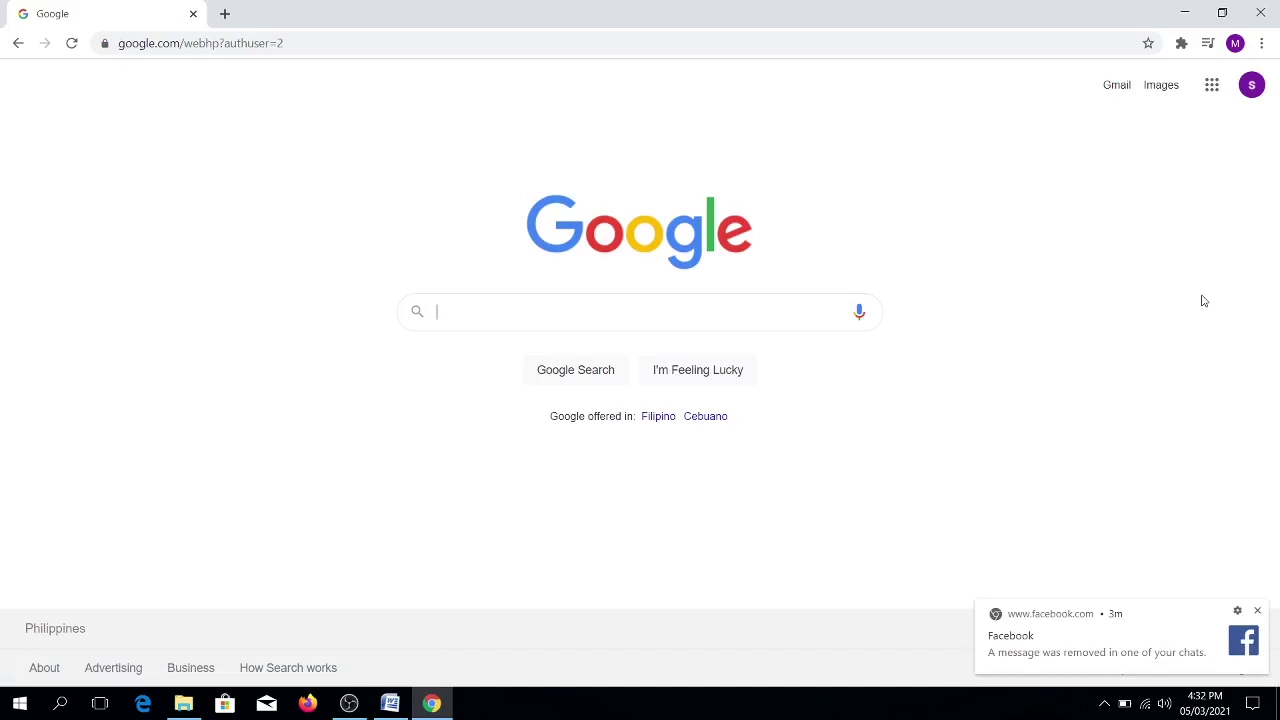
pyautogui.click(1211, 85)
pyautogui.scroll(-2, 1205, 265)
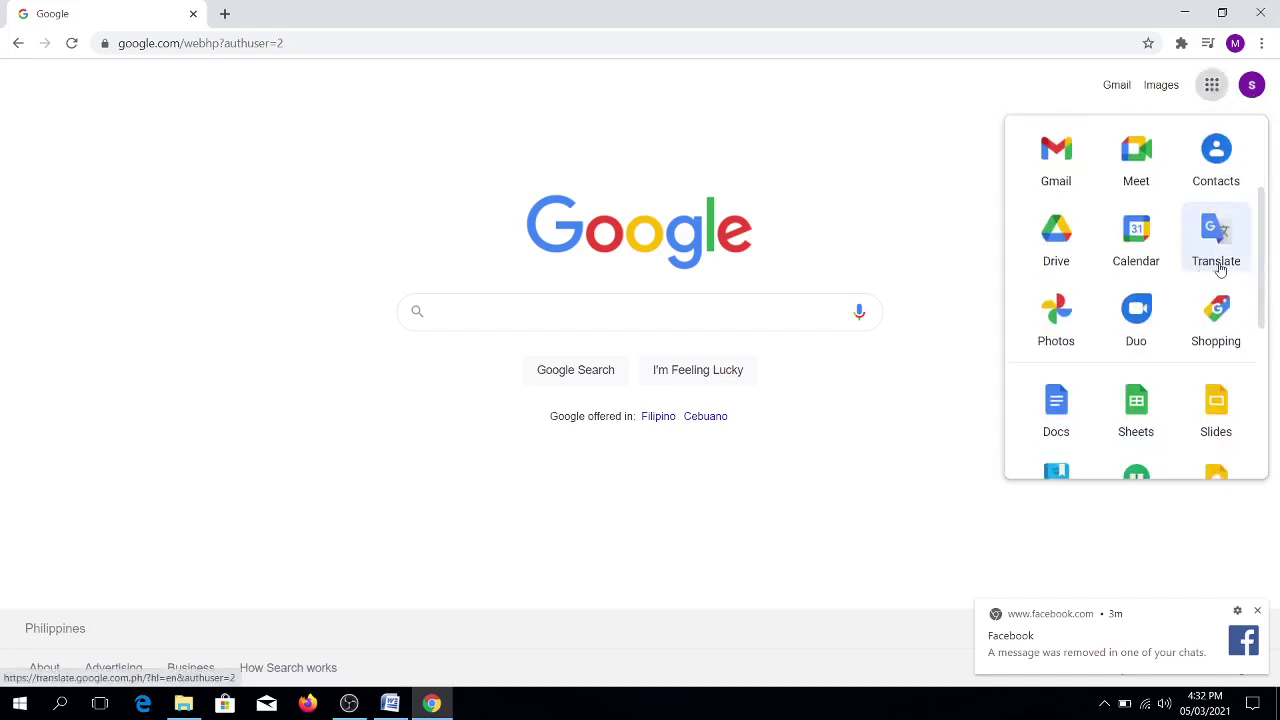
pyautogui.scroll(-2, 1180, 305)
pyautogui.scroll(-1, 1180, 310)
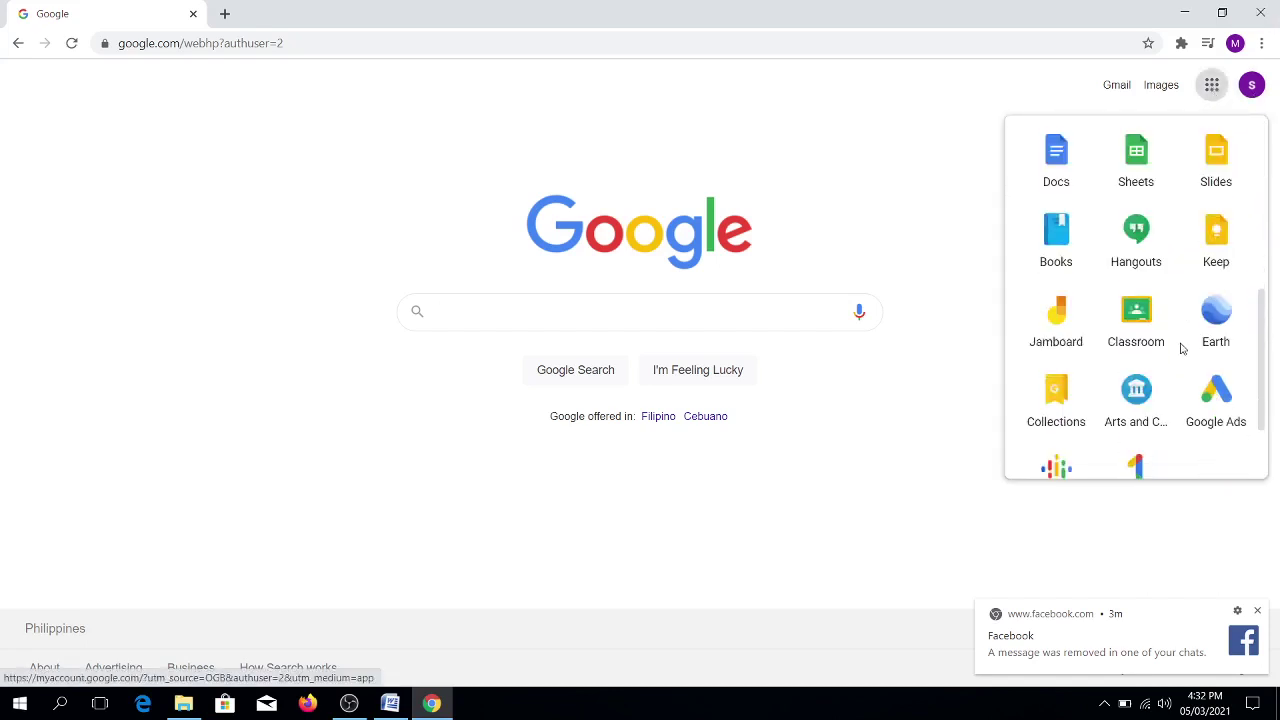
pyautogui.click(1146, 332)
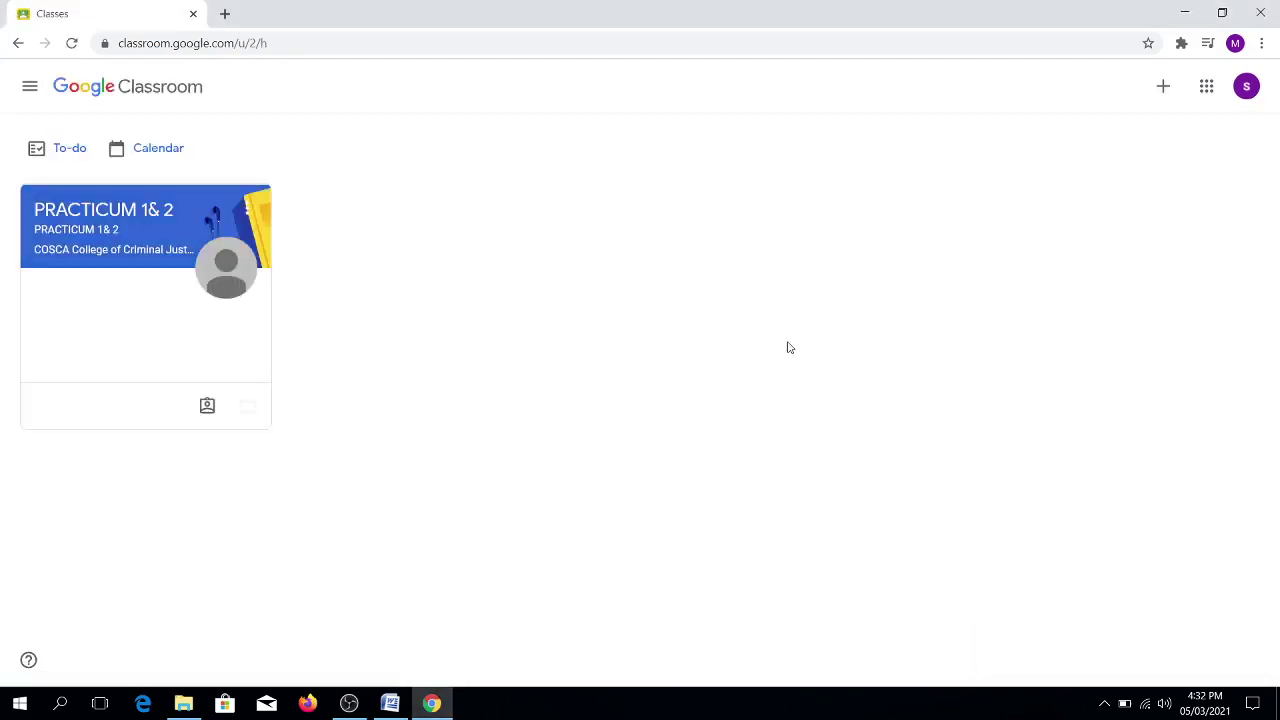
# Enter the PRACTICUM 1& 2 class and review its Stream posts for assignment and assignment 1
pyautogui.click(110, 218)
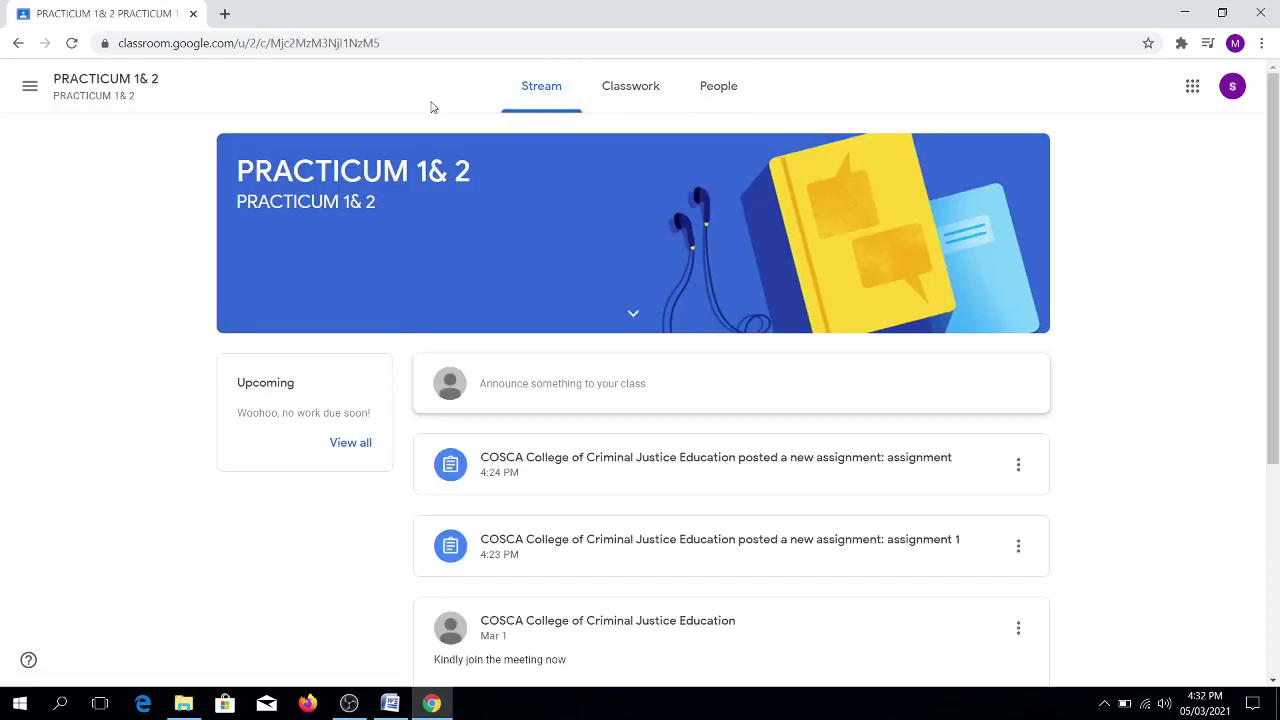
pyautogui.scroll(-1, 740, 470)
pyautogui.scroll(1, 704, 473)
pyautogui.scroll(-2, 671, 452)
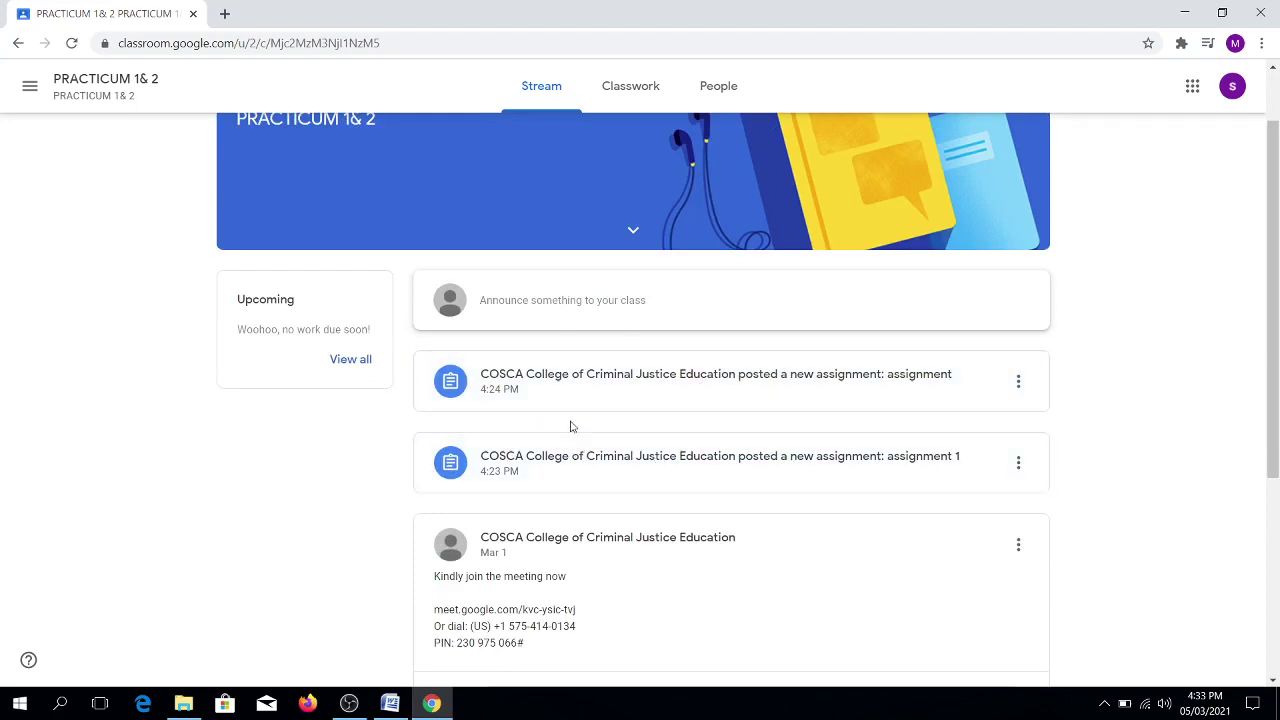
pyautogui.scroll(2, 583, 530)
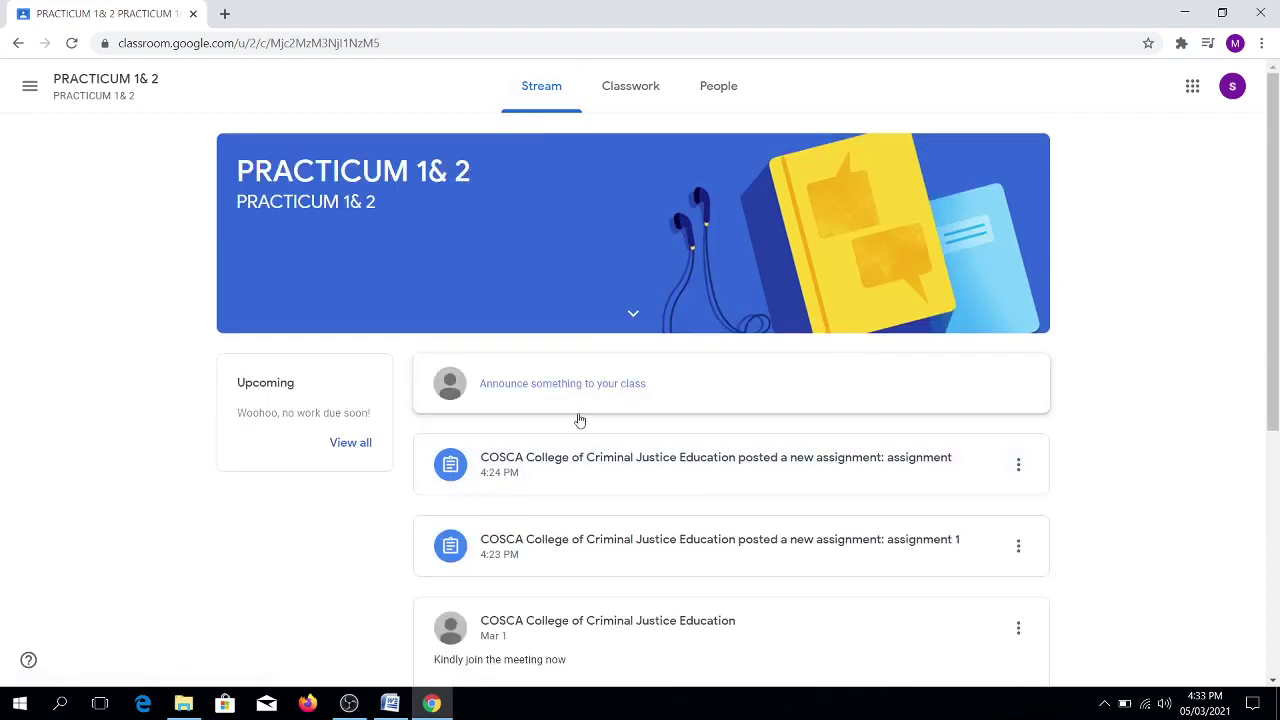
pyautogui.scroll(-1, 635, 530)
pyautogui.scroll(-1, 635, 530)
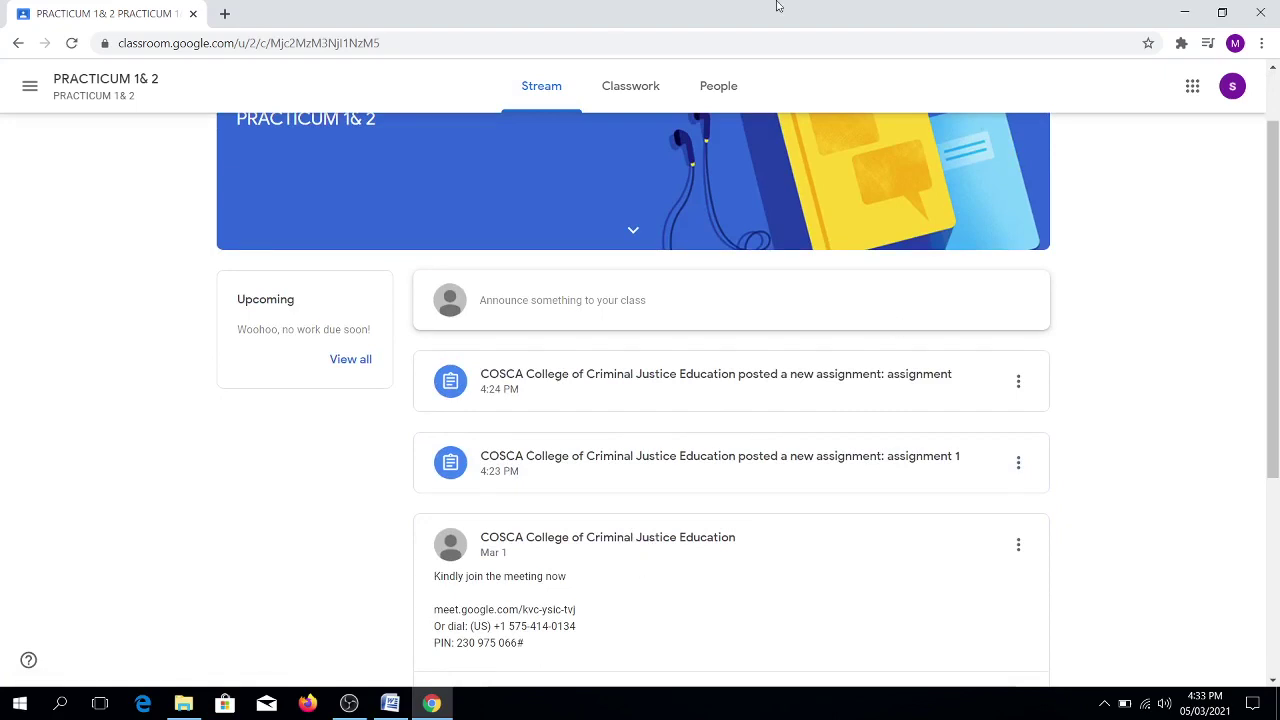
# From Classwork, open the 100-point 'what is your favorite color?' assignment, dismissing the tips
pyautogui.click(627, 90)
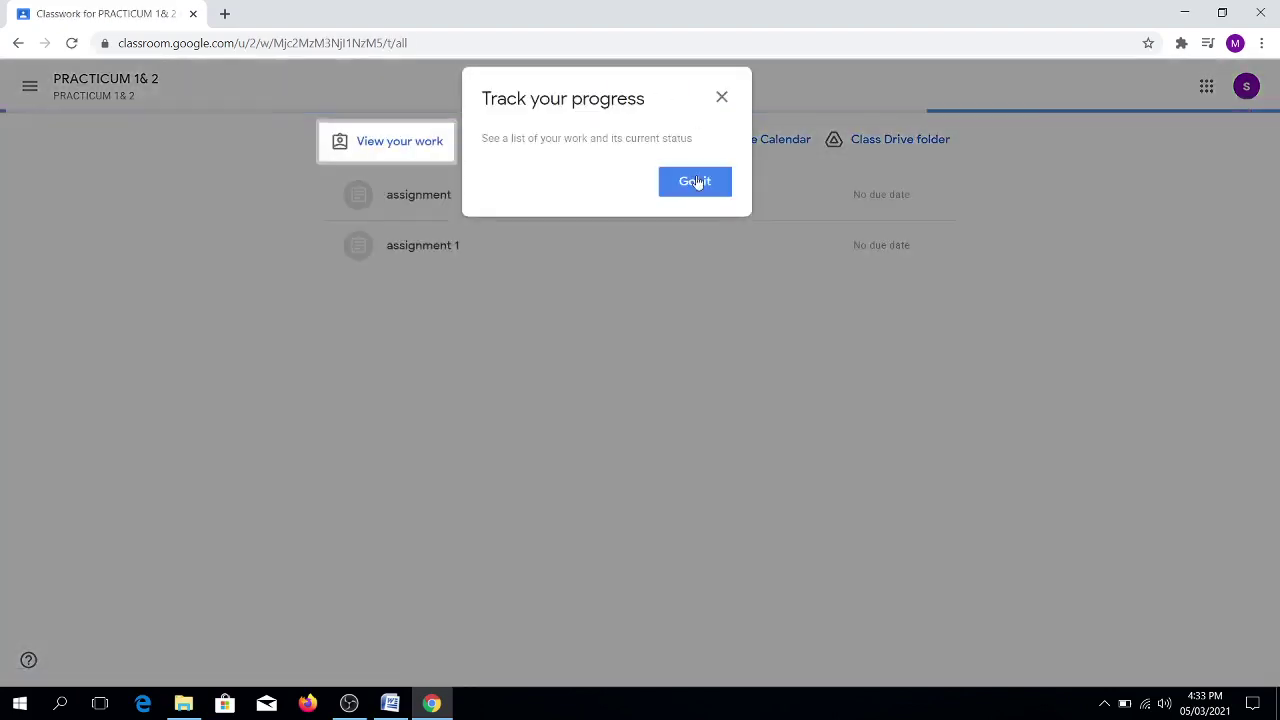
pyautogui.click(697, 183)
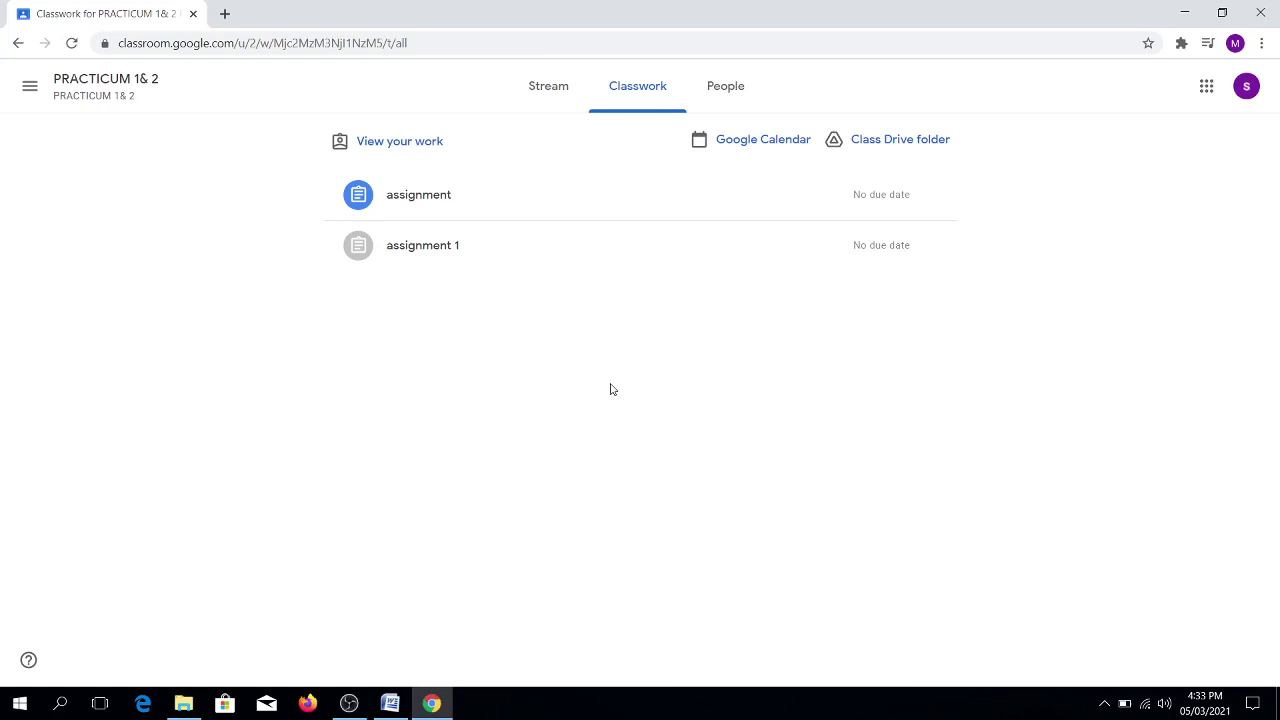
pyautogui.click(434, 201)
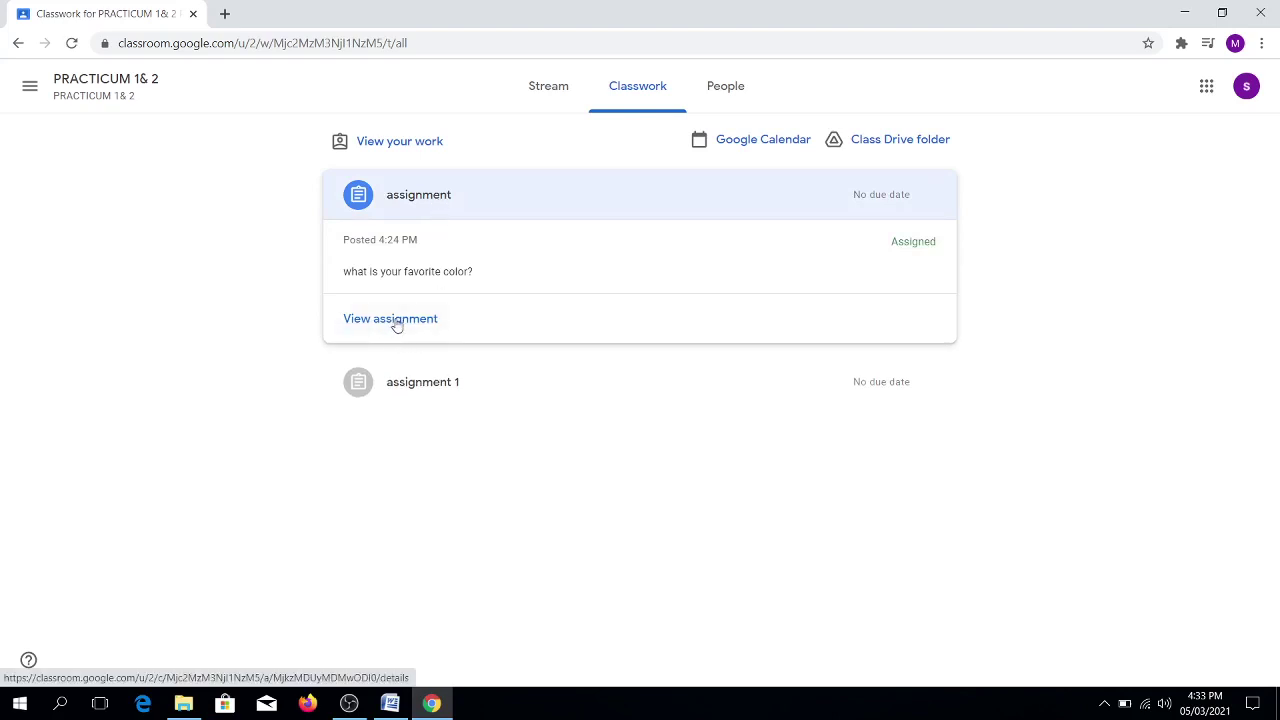
pyautogui.click(395, 321)
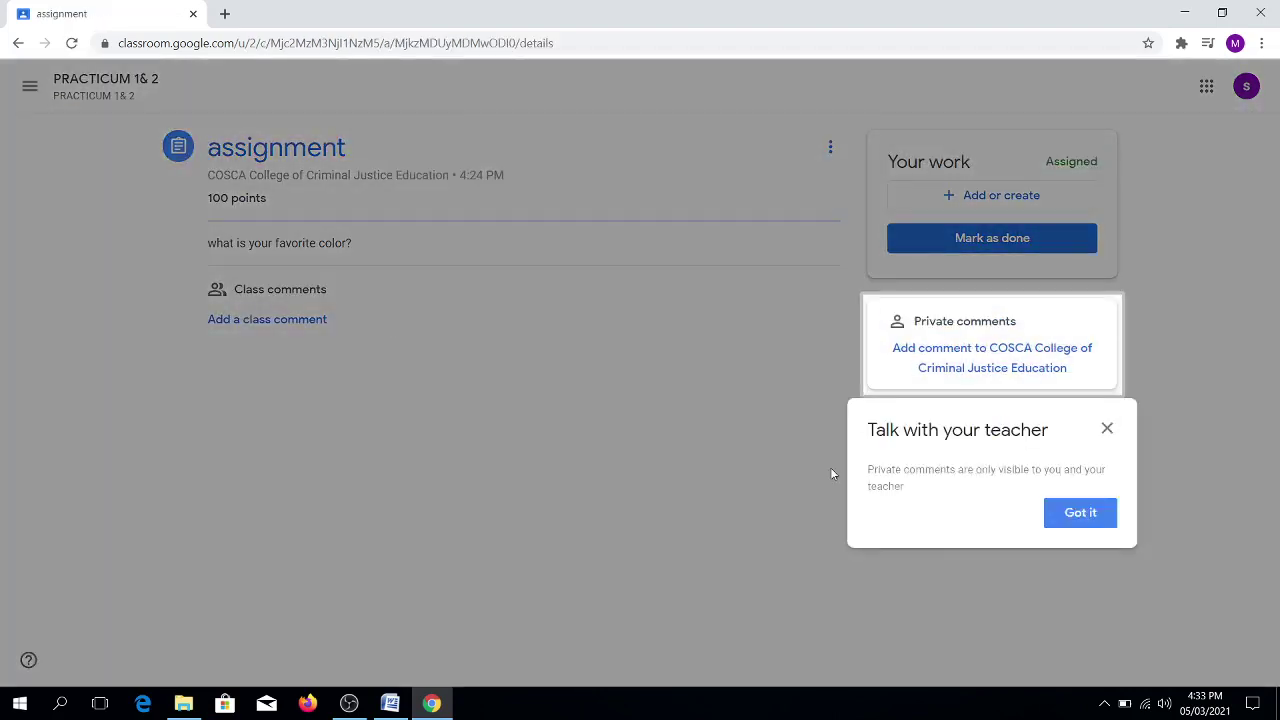
pyautogui.click(1080, 513)
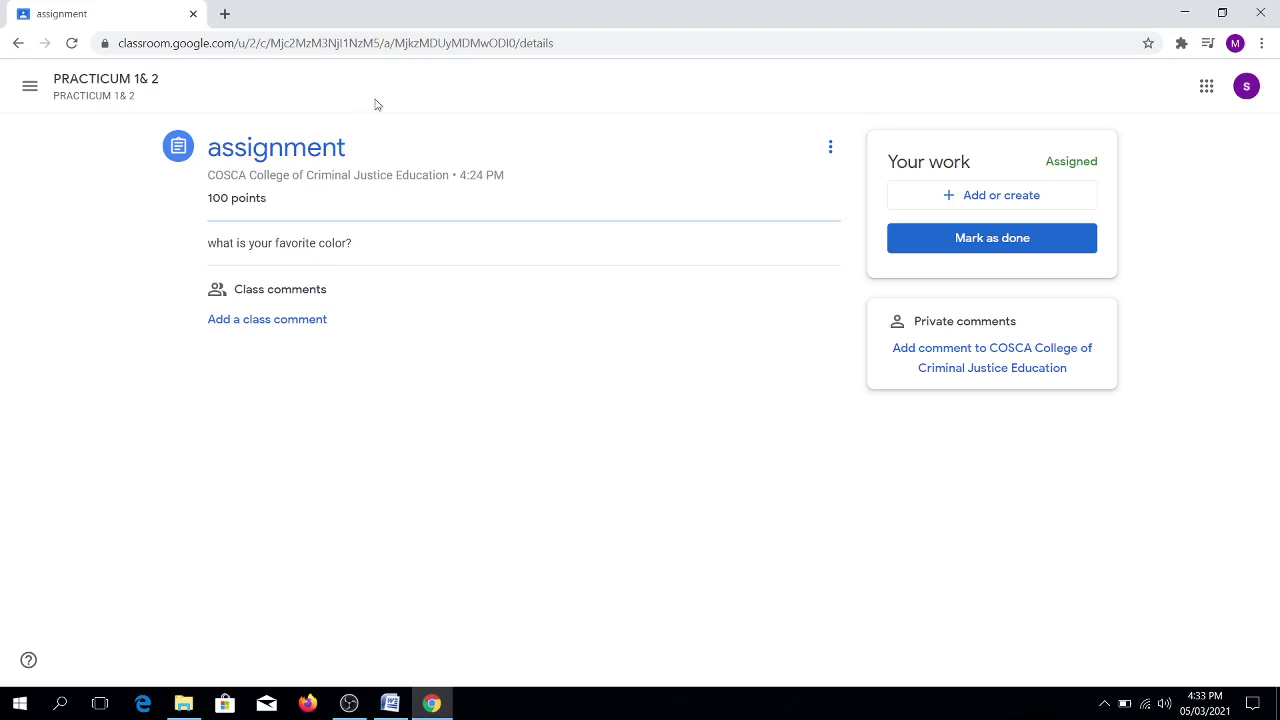
# Create a blank Google Doc 'student demo - assignment' as your work via Add or create
pyautogui.click(962, 196)
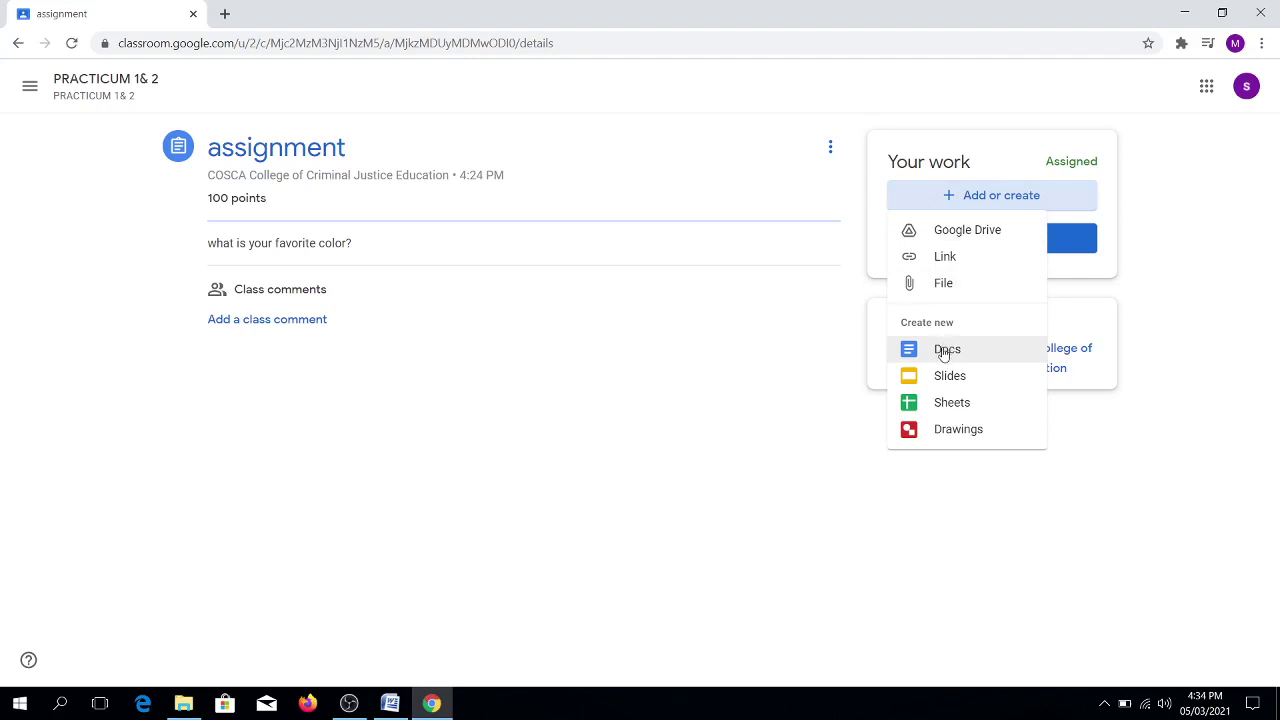
pyautogui.click(946, 352)
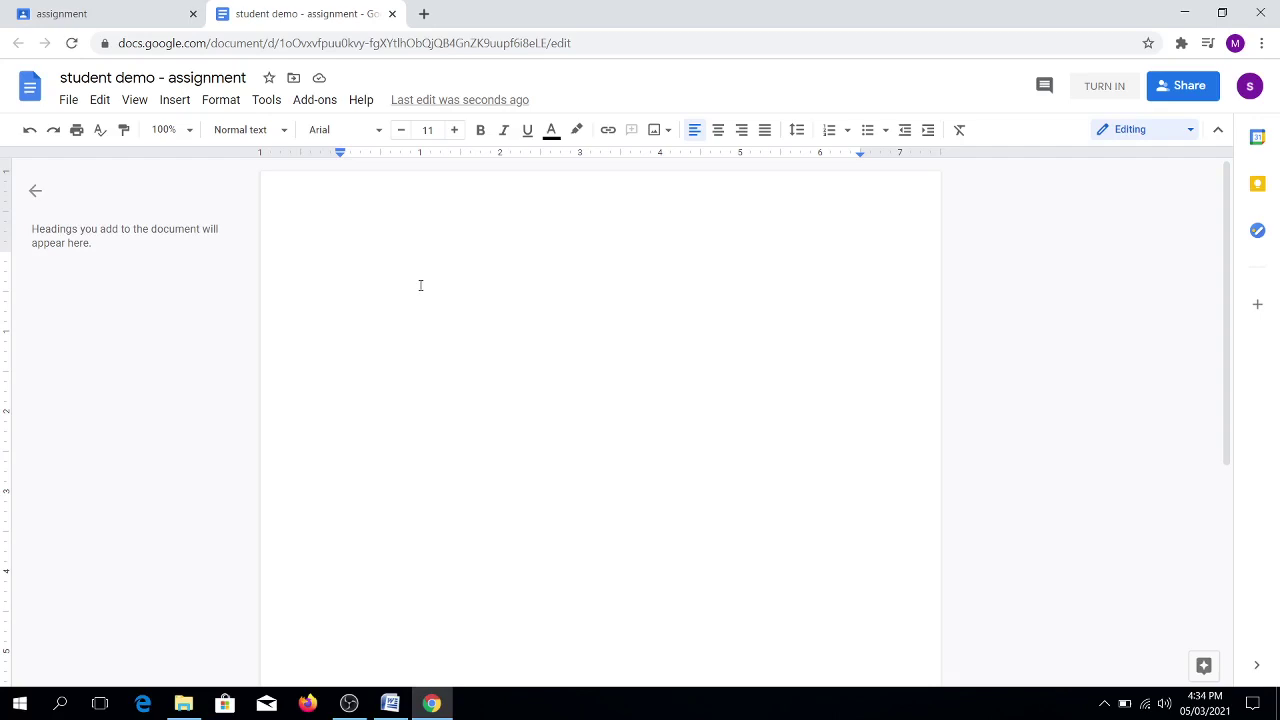
# Type the answer 'red' into the new Google Doc and dismiss the status tip
pyautogui.click(88, 12)
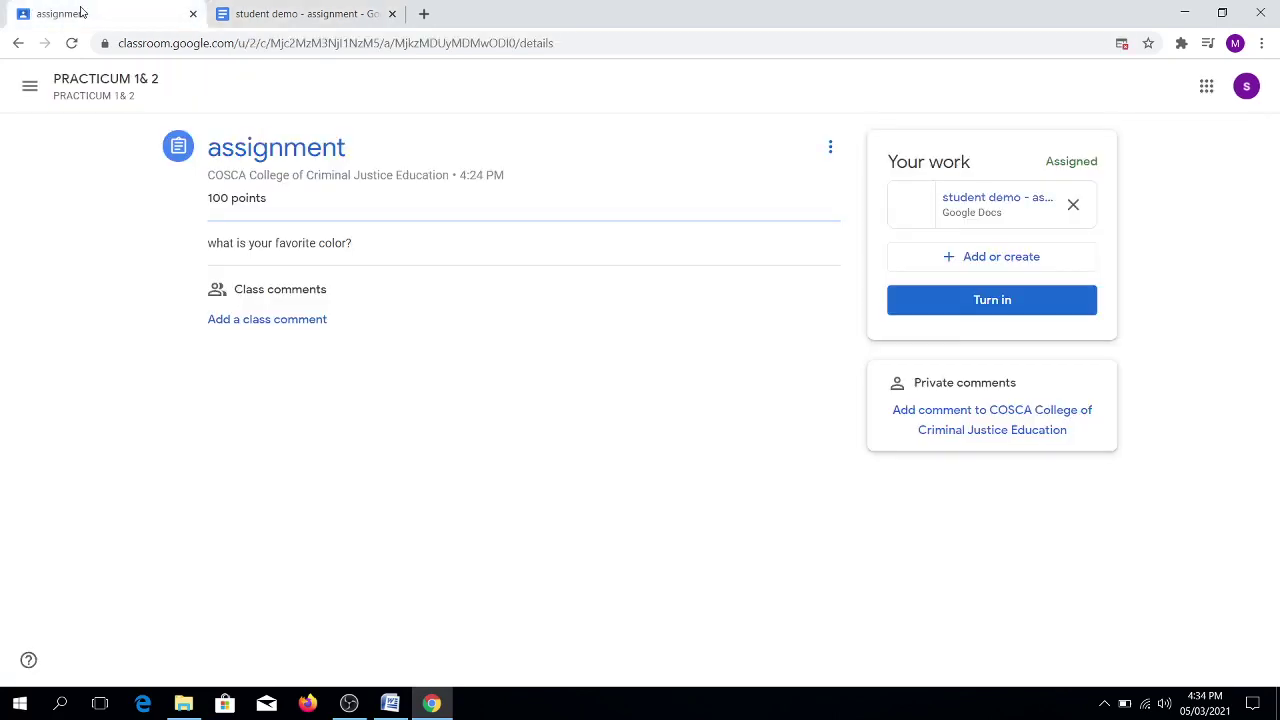
pyautogui.click(285, 13)
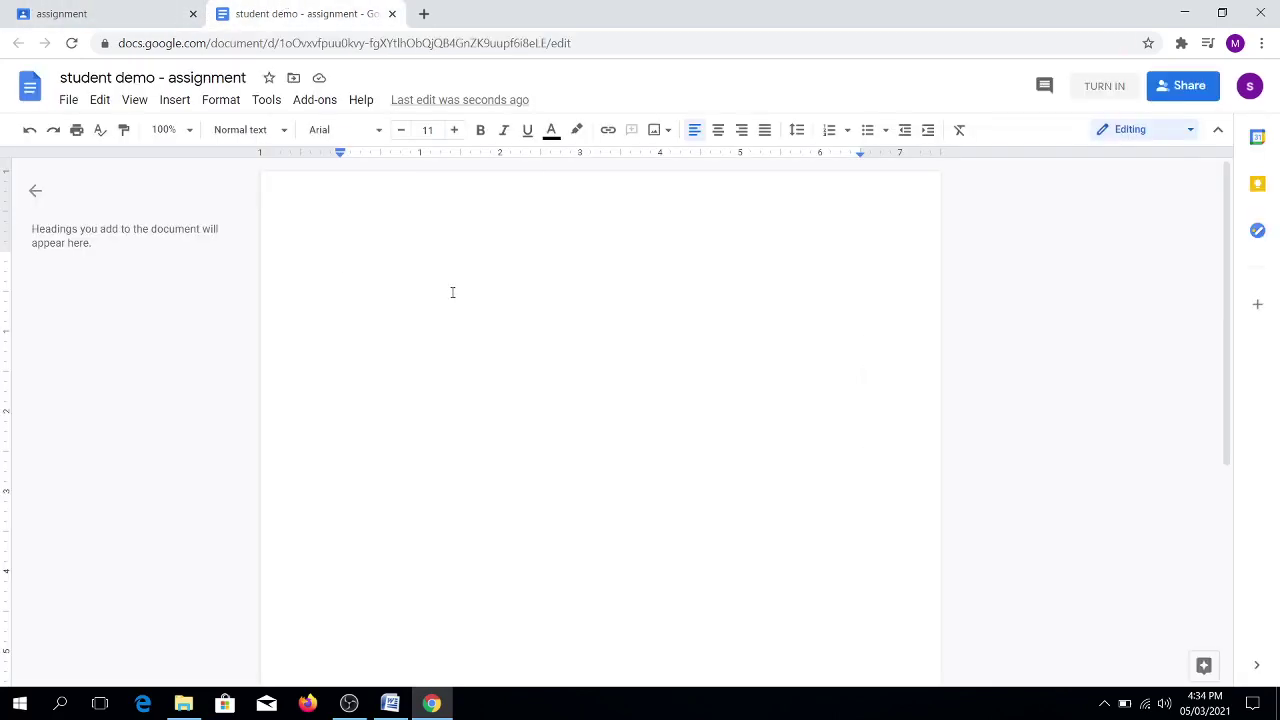
pyautogui.write('red')
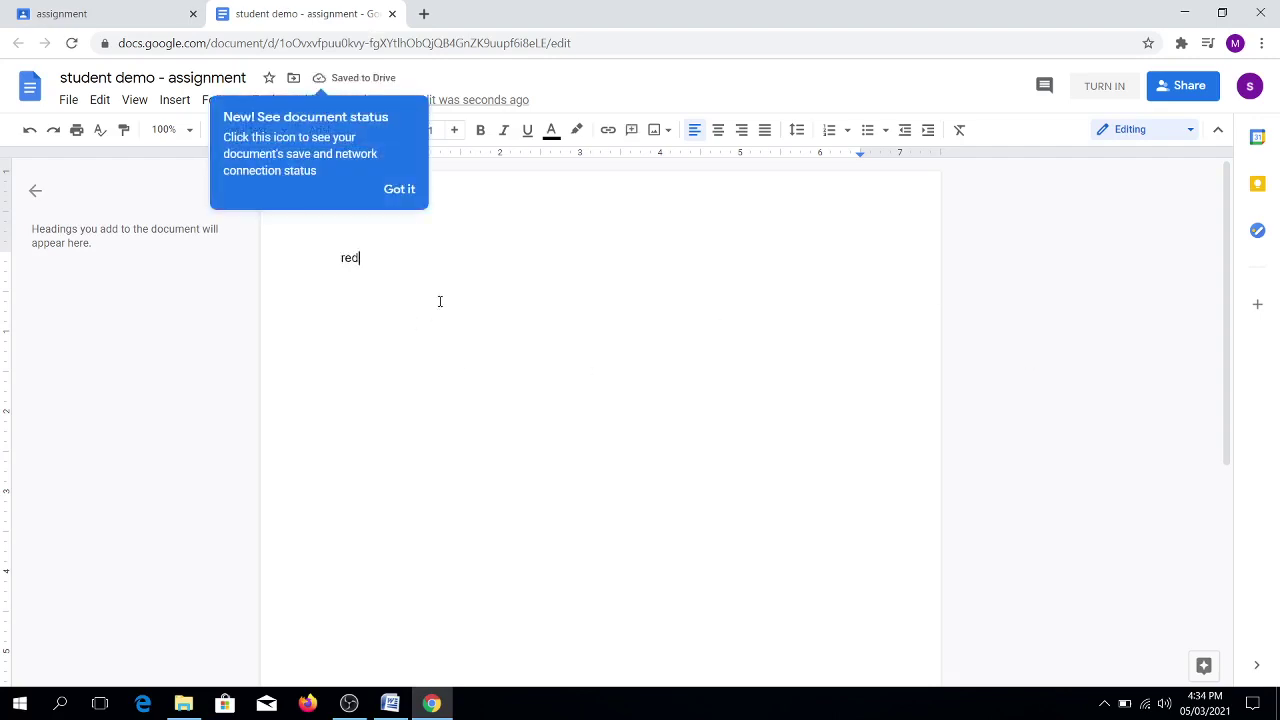
pyautogui.click(401, 190)
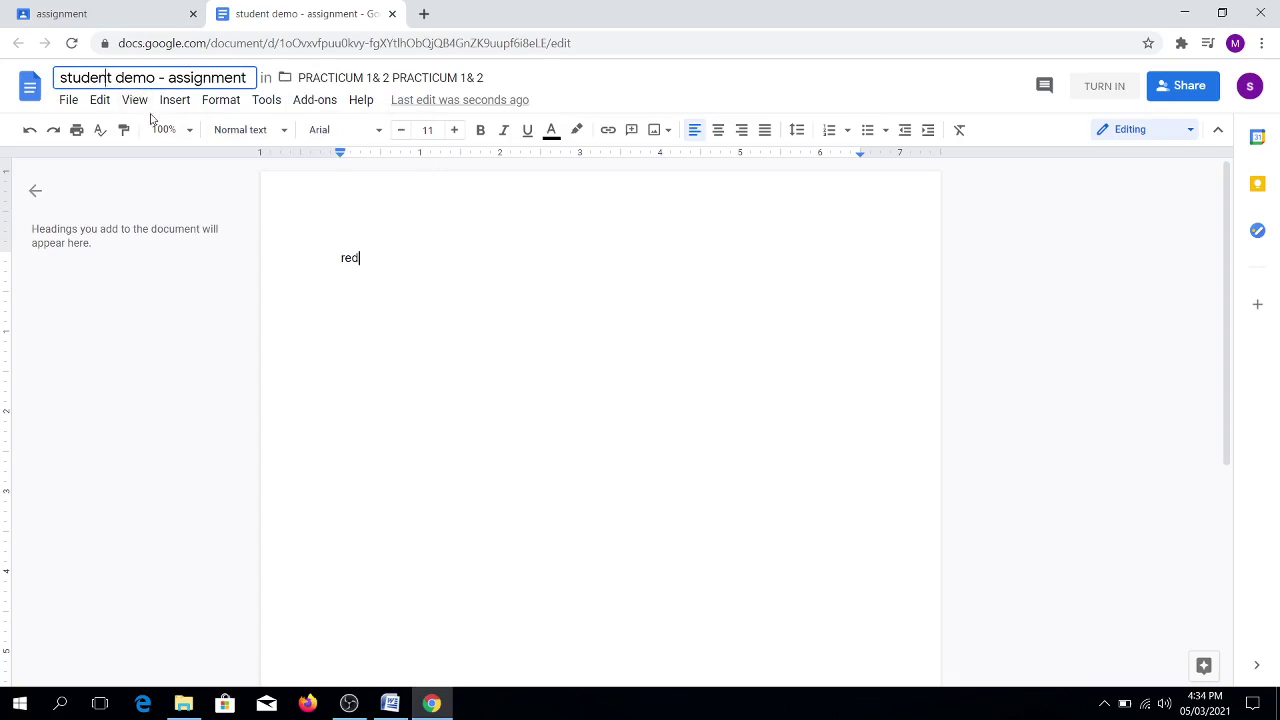
# Rename the document to 'answer for assignment 2'
pyautogui.click(59, 77)
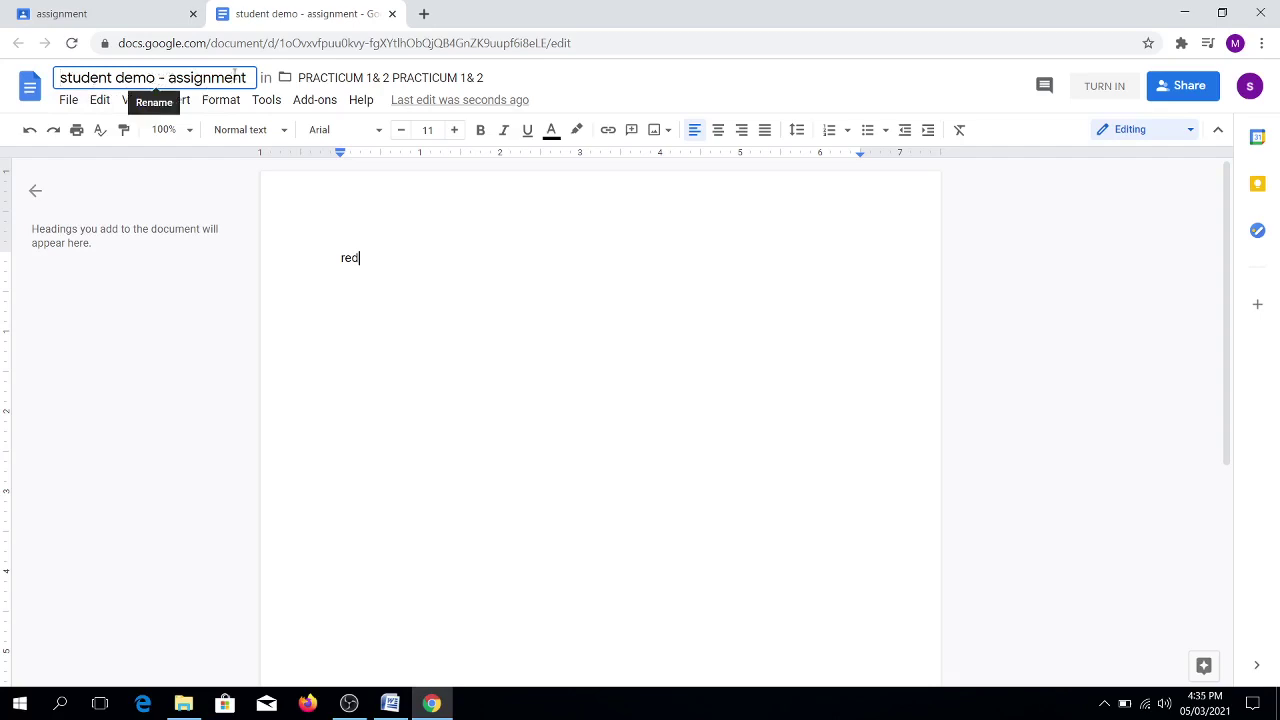
pyautogui.moveTo(243, 77); pyautogui.dragTo(57, 77)
pyautogui.write('a')
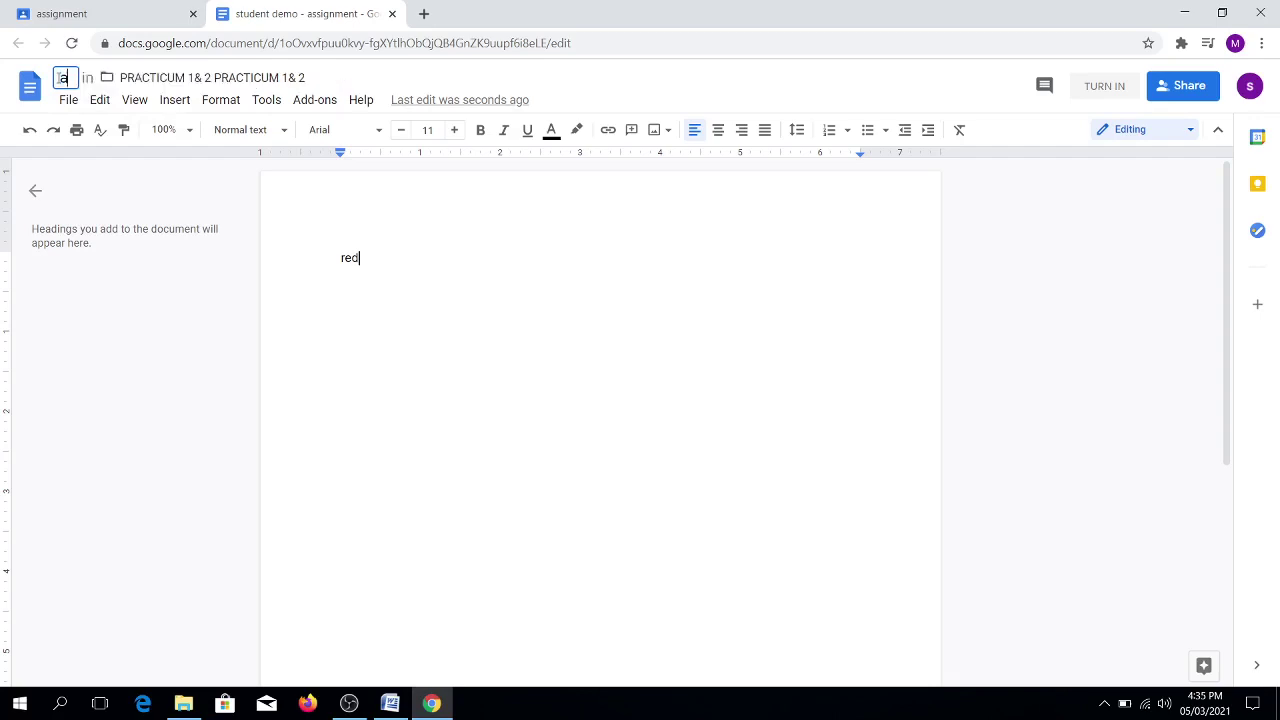
pyautogui.write('nswer for assignment 2')
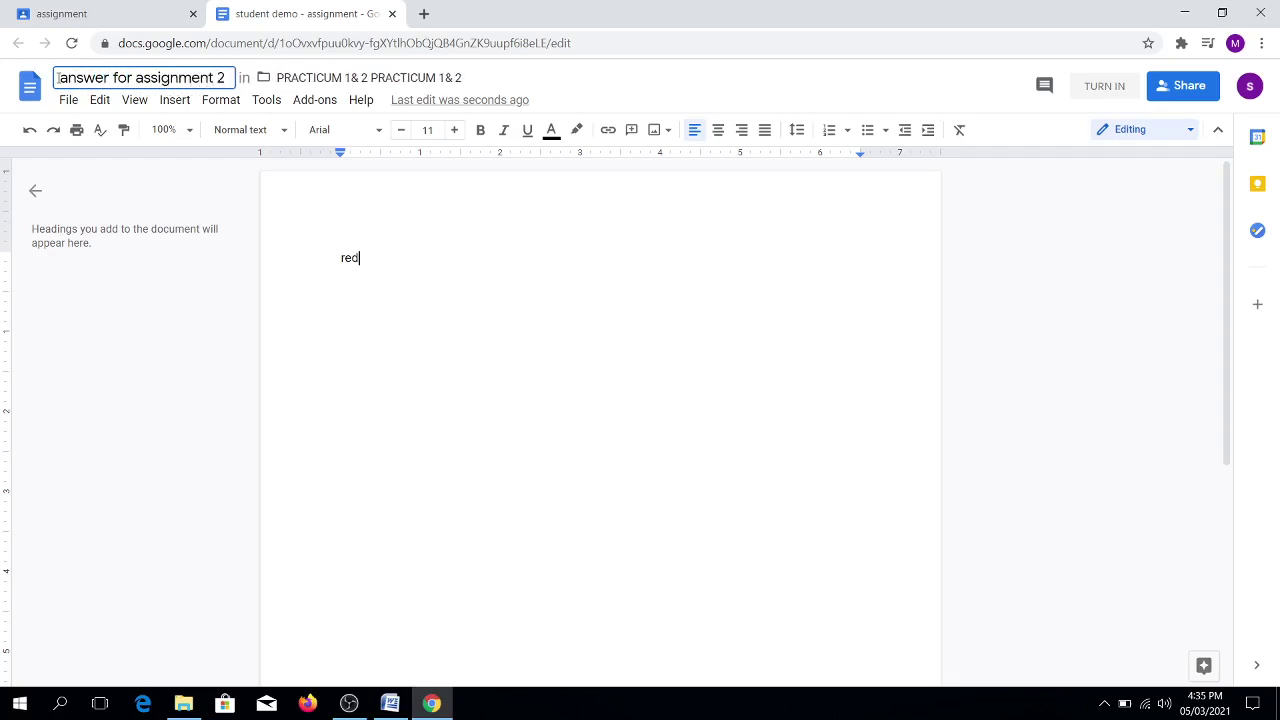
pyautogui.press('Return')
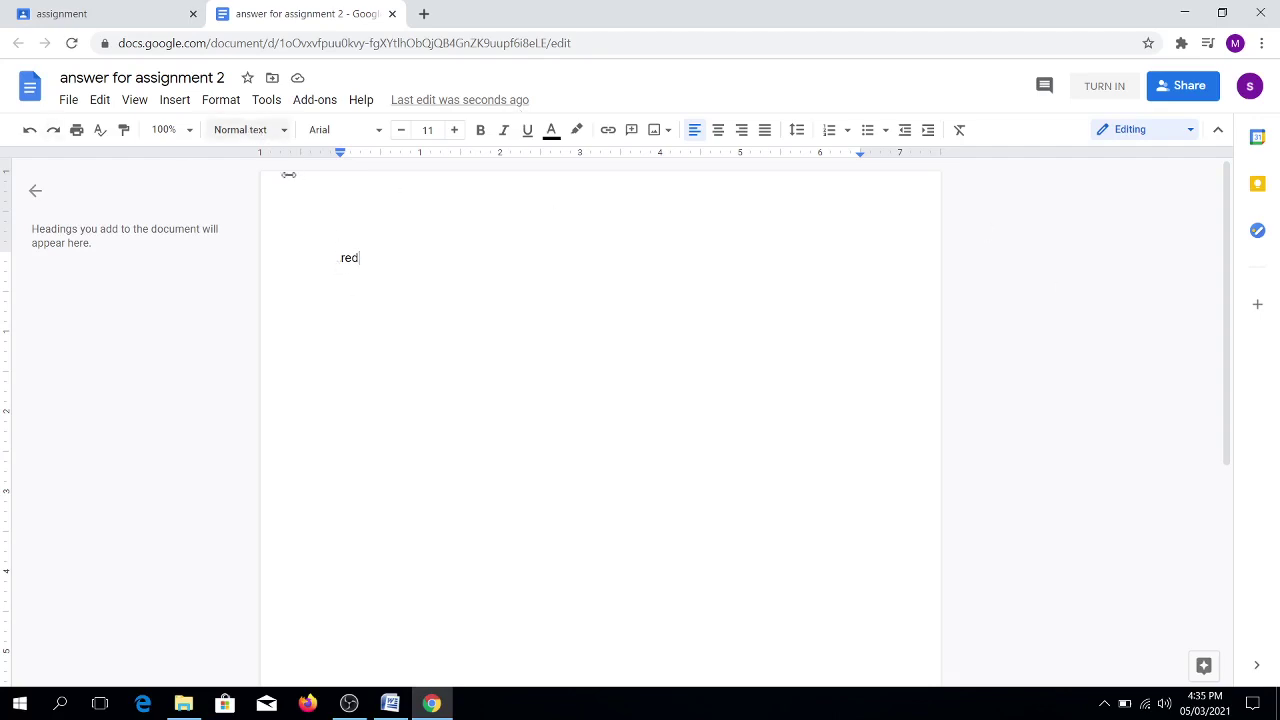
# Turn in the assignment with 'answer for assignment 2' attached and confirm the submission
pyautogui.click(85, 21)
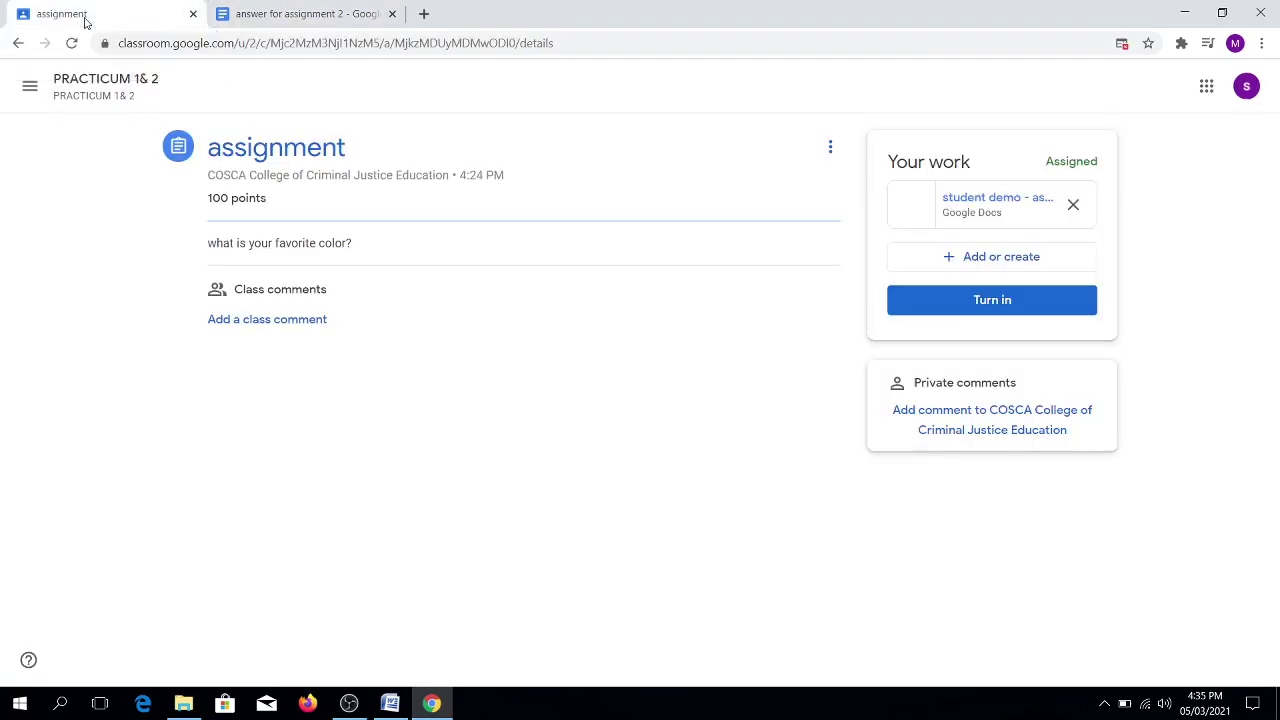
pyautogui.click(993, 304)
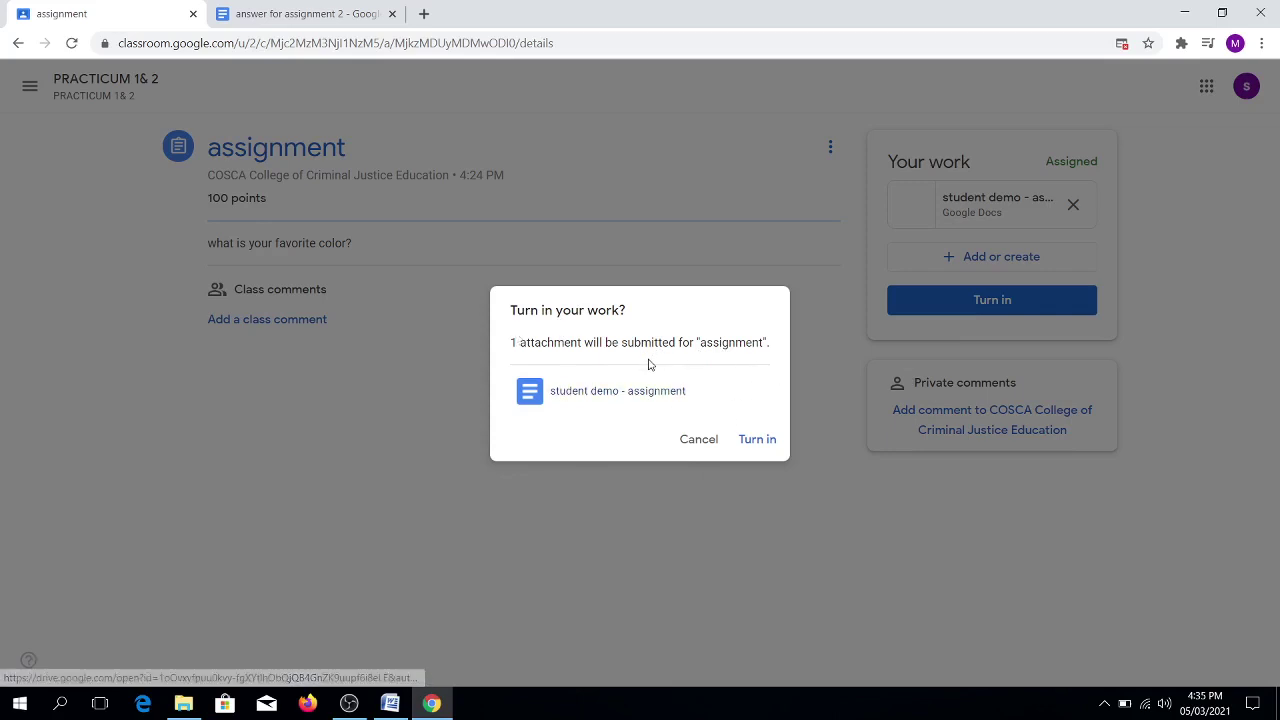
pyautogui.click(766, 446)
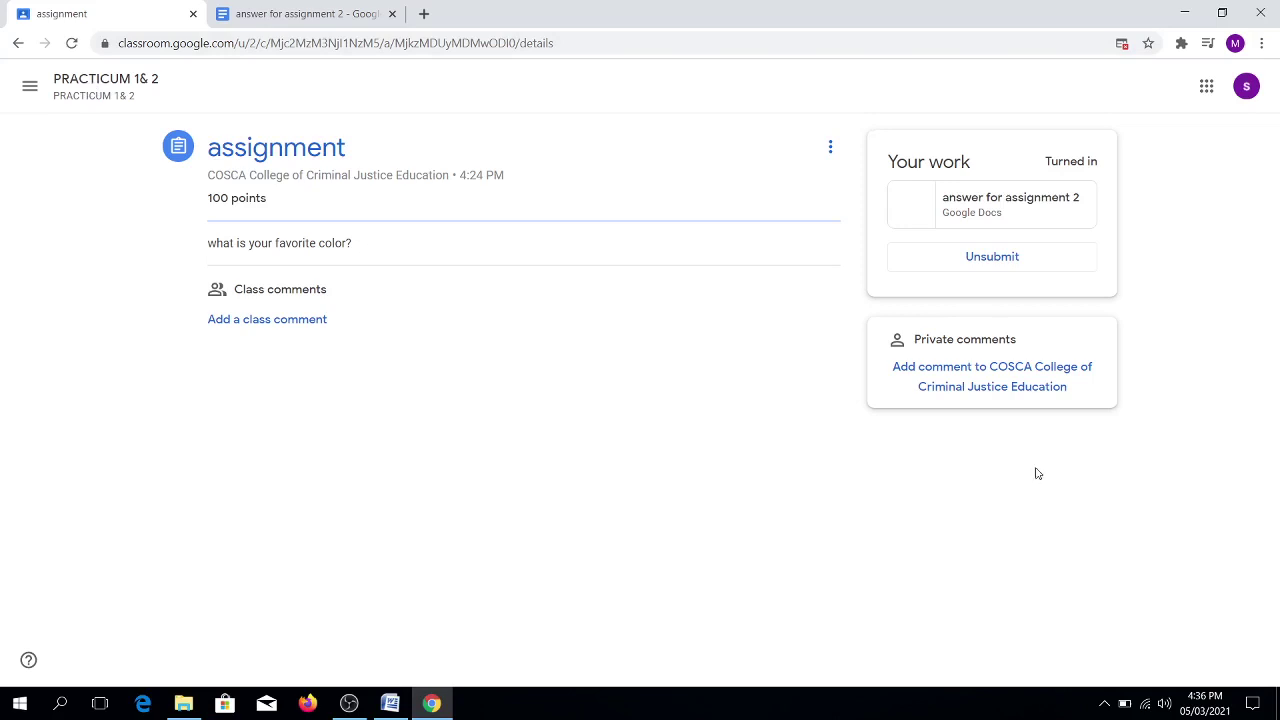
# Open a new Chrome tab and switch to the teacher's Google account
pyautogui.click(424, 14)
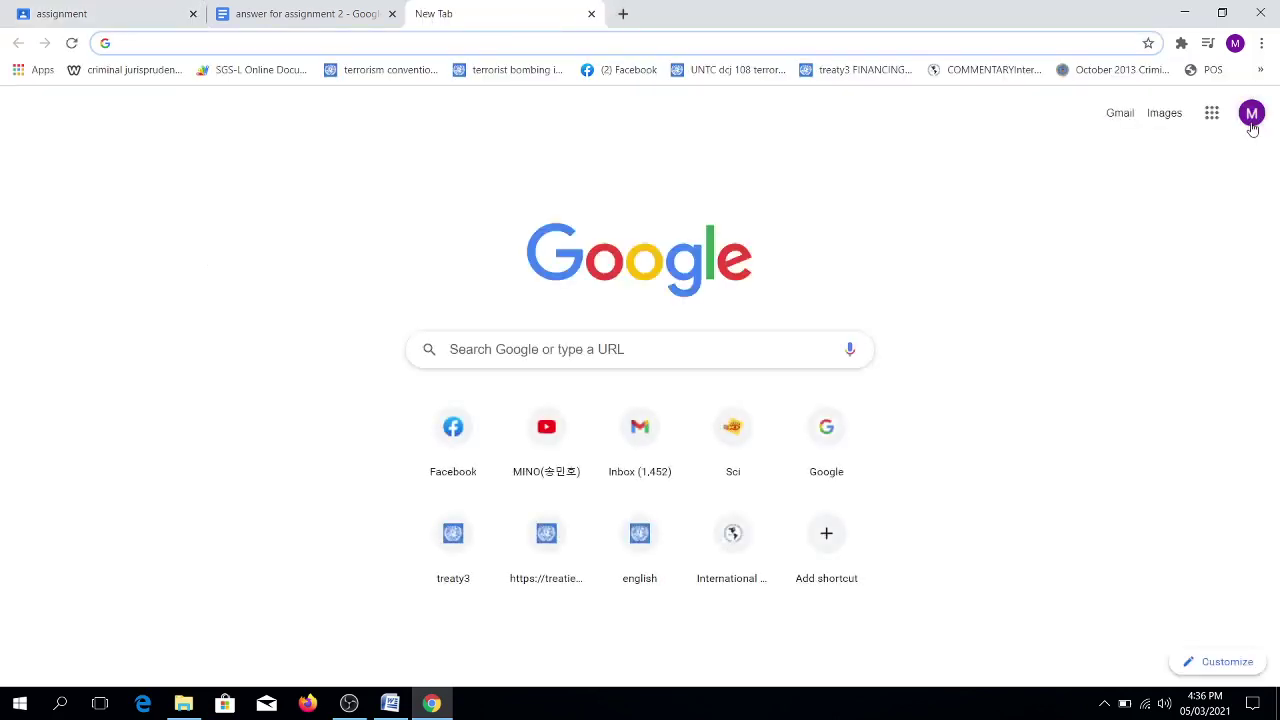
pyautogui.click(1251, 115)
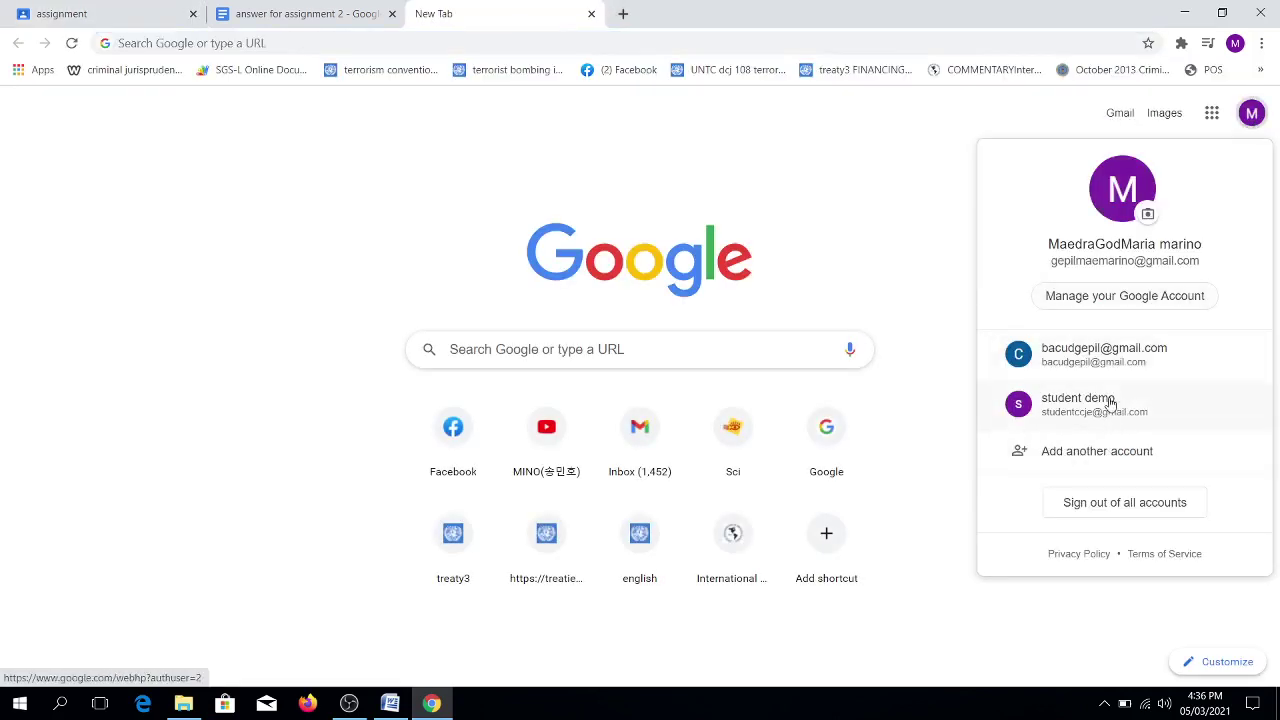
pyautogui.click(1071, 362)
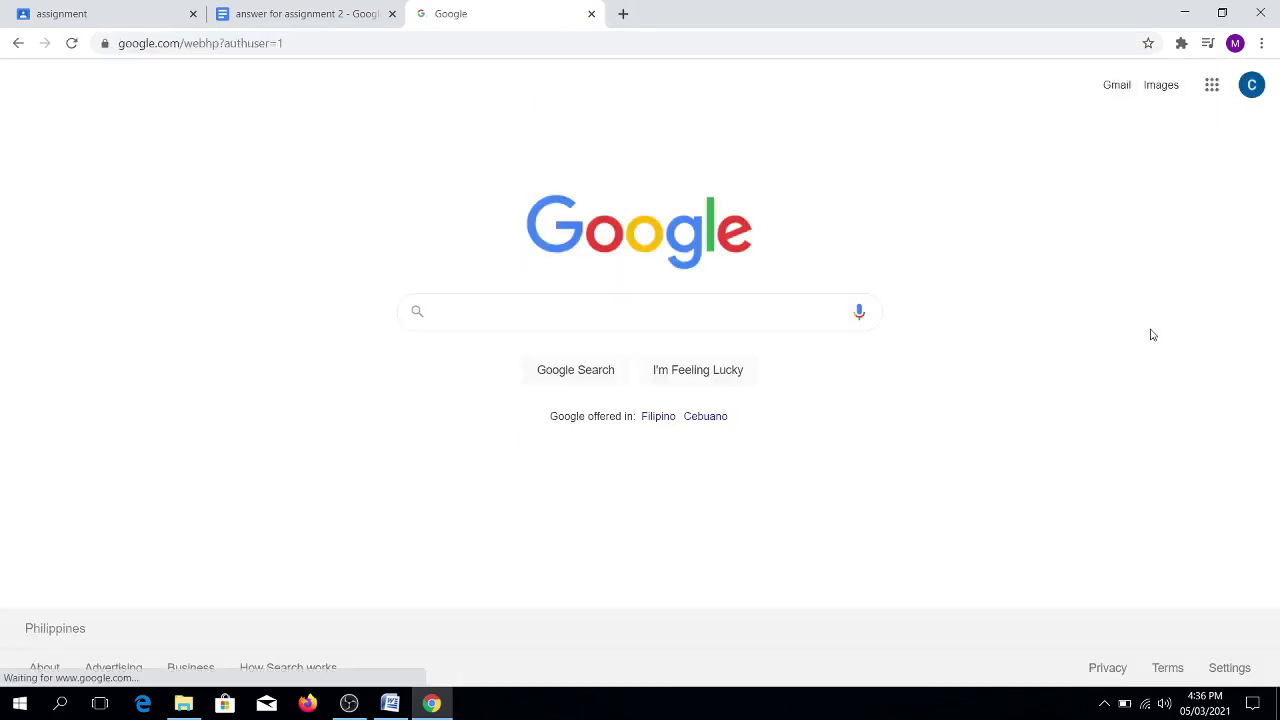
# Launch Google Classroom from the apps grid and enter the PRACTICUM 1& 2 class
pyautogui.click(1211, 85)
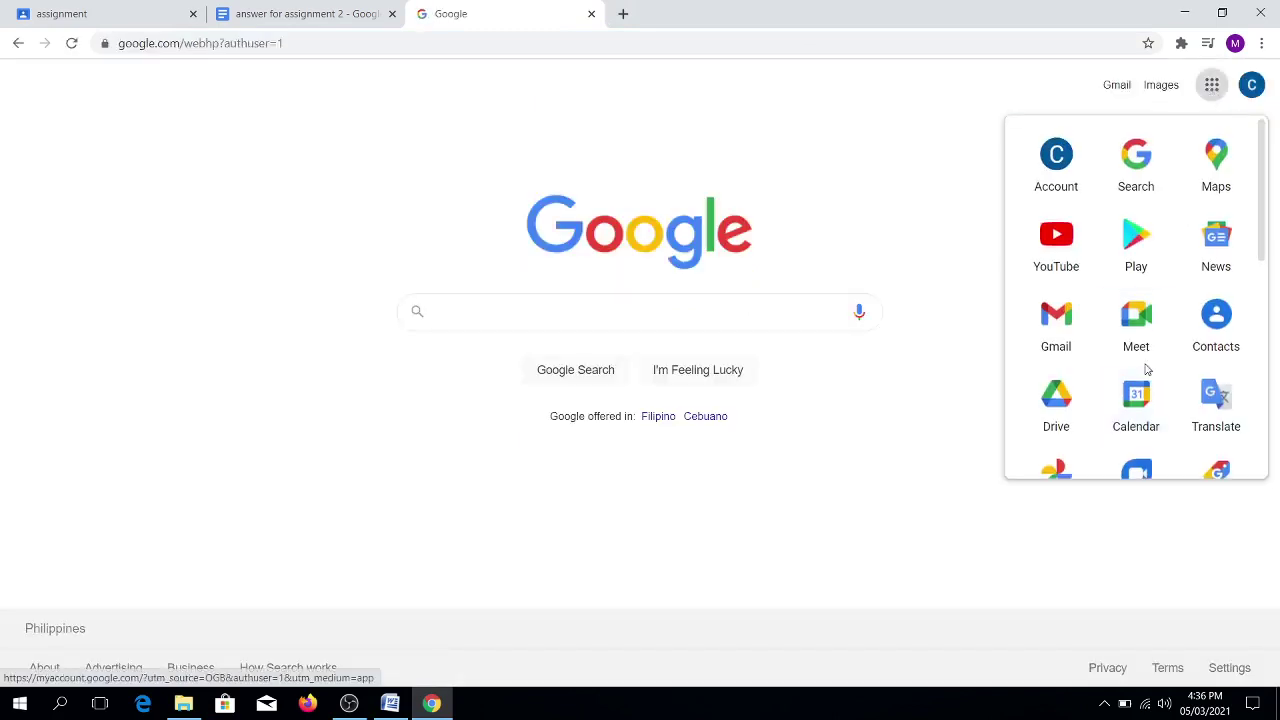
pyautogui.scroll(-6, 1143, 370)
pyautogui.scroll(2, 1141, 362)
pyautogui.click(1141, 362)
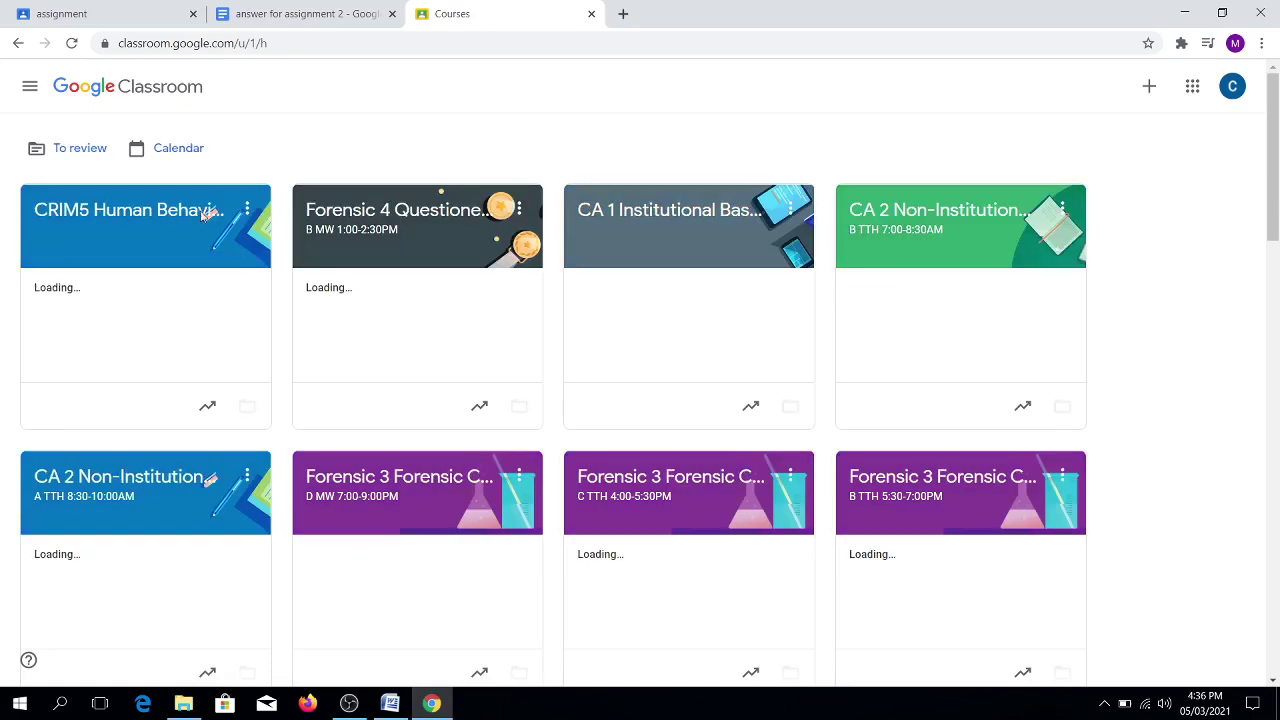
pyautogui.scroll(-3, 662, 420)
pyautogui.scroll(-8, 662, 420)
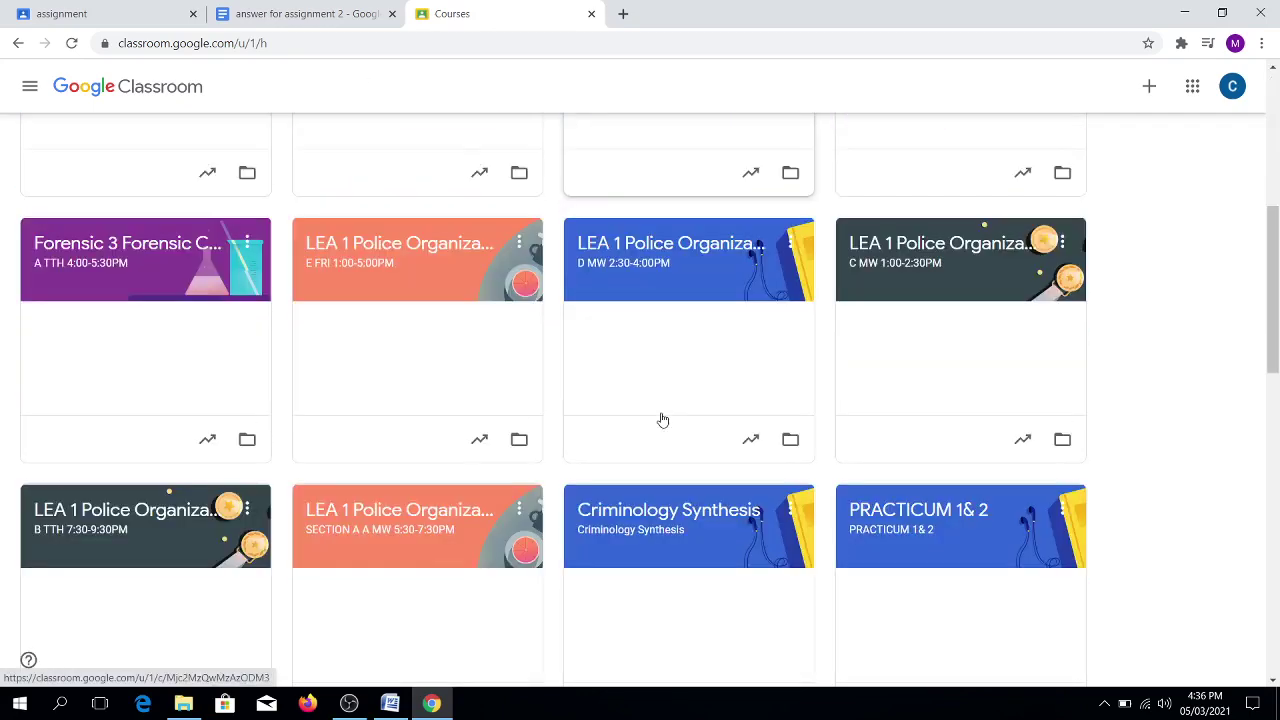
pyautogui.scroll(-4, 662, 420)
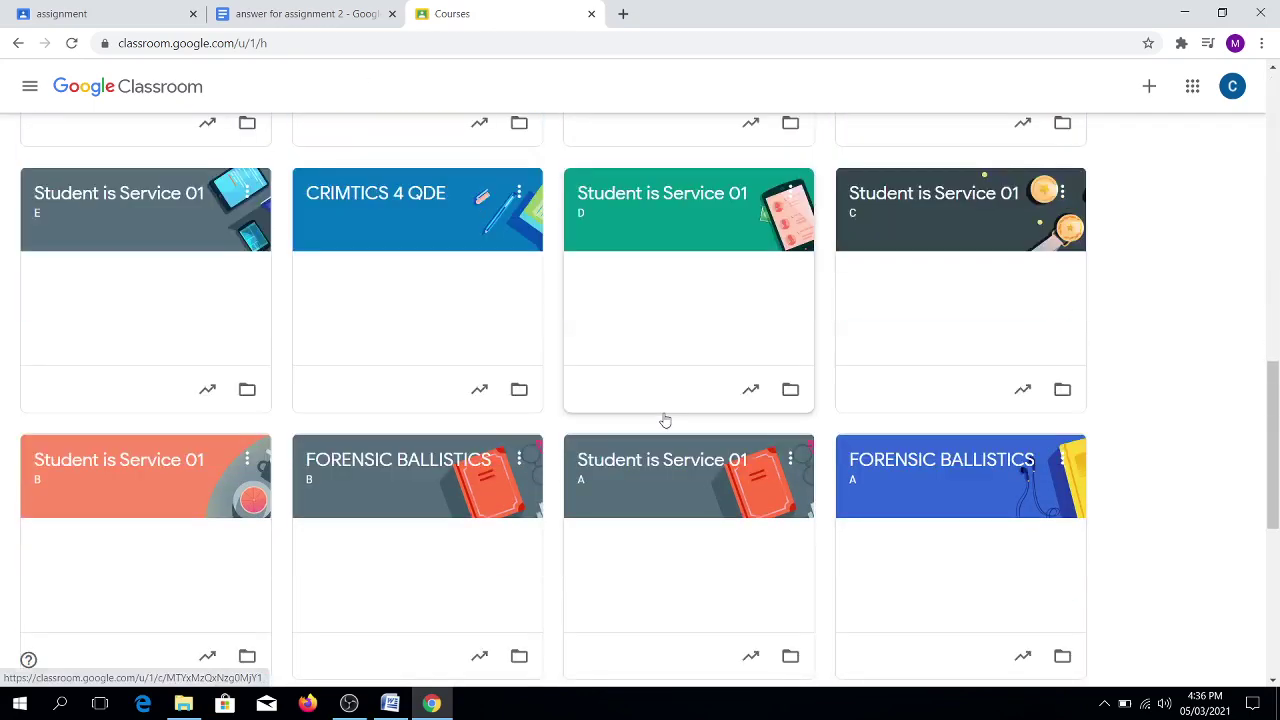
pyautogui.scroll(5, 668, 420)
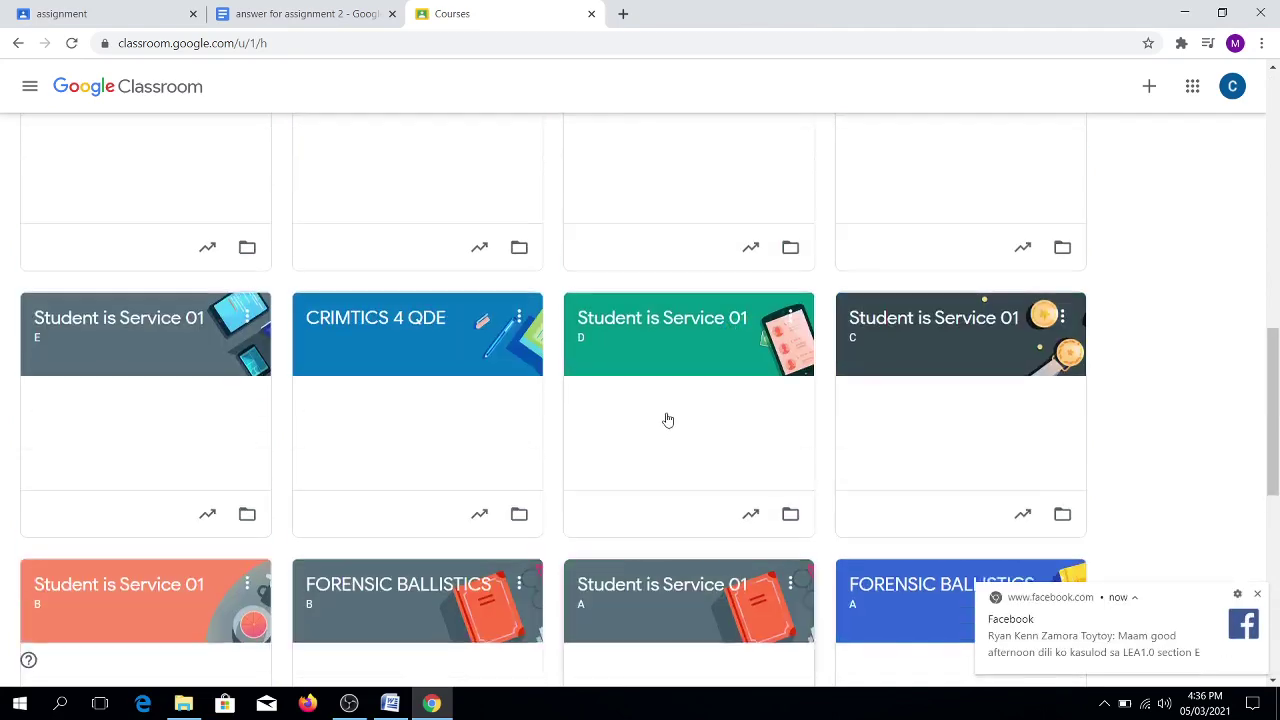
pyautogui.click(873, 190)
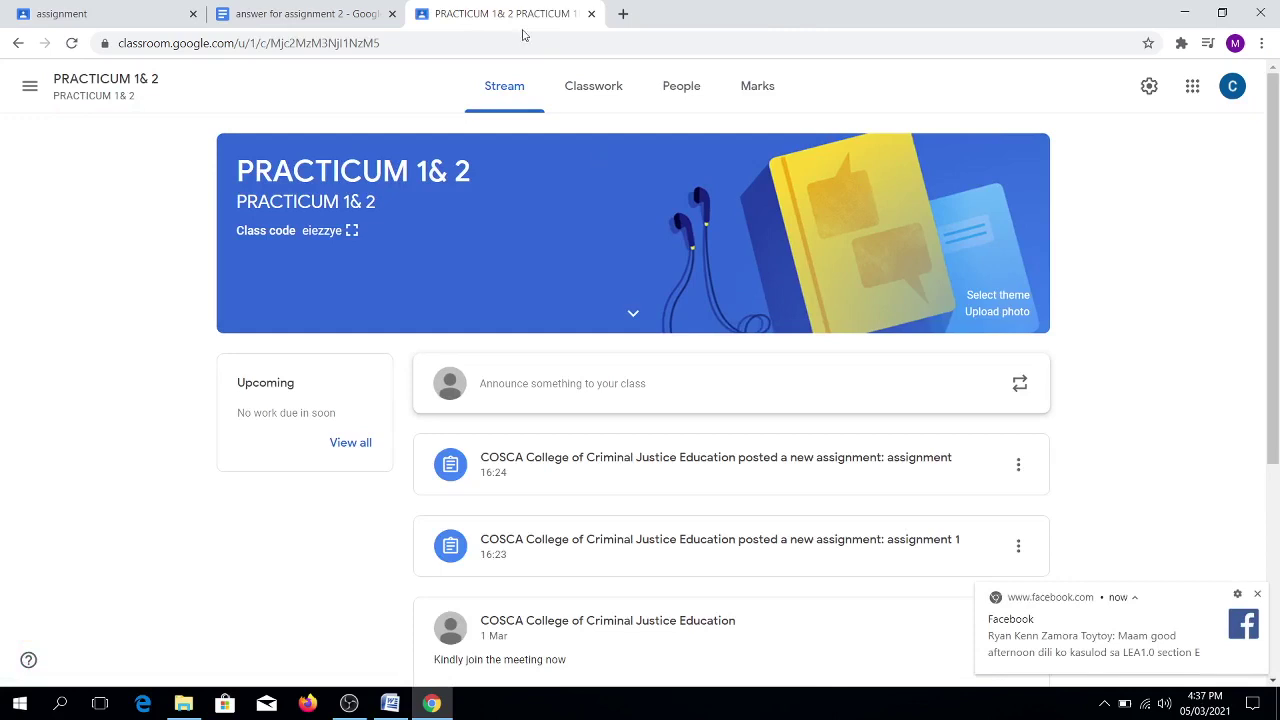
# From Classwork's Handed in list, open the student's submitted 'answer for assignment 2' document
pyautogui.click(600, 90)
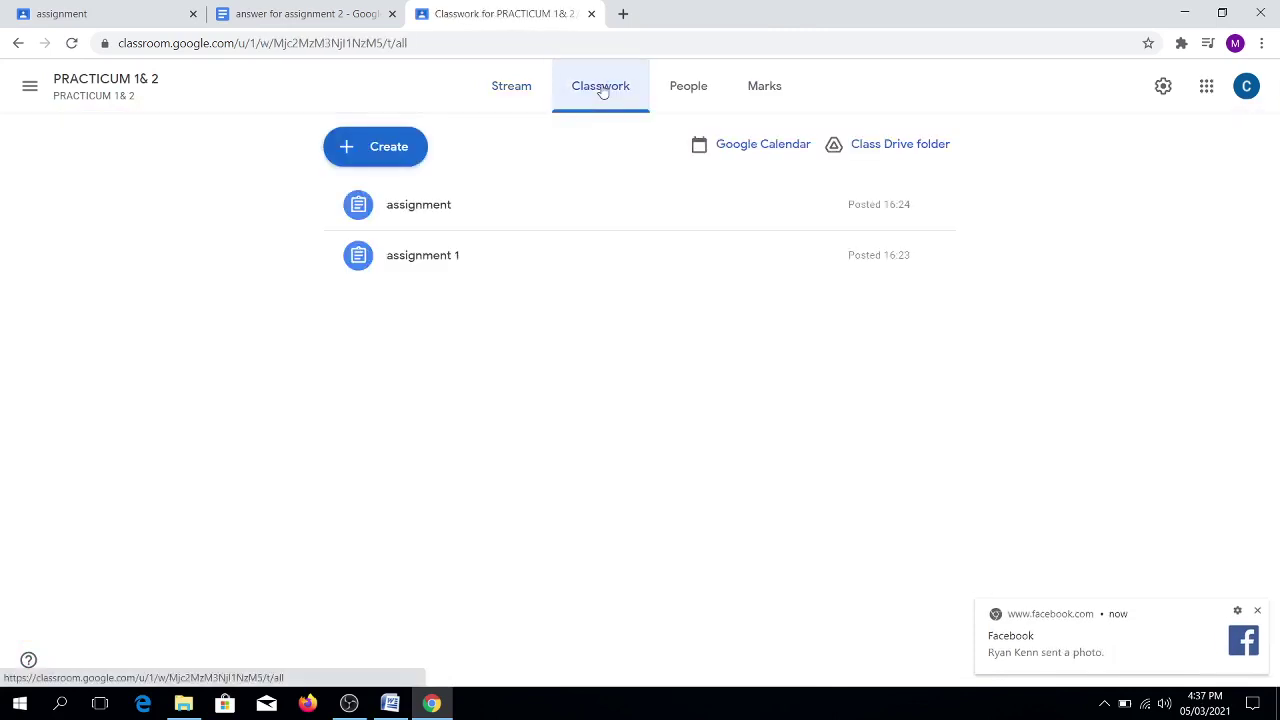
pyautogui.click(428, 207)
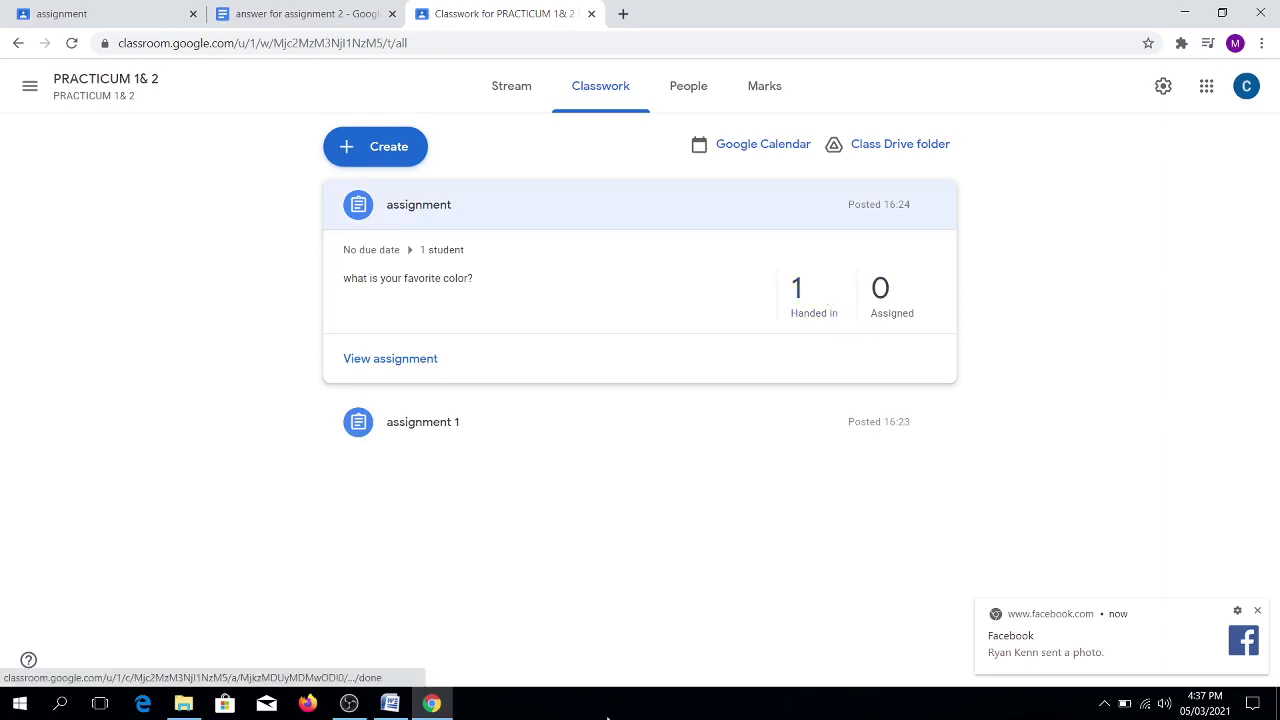
pyautogui.click(807, 305)
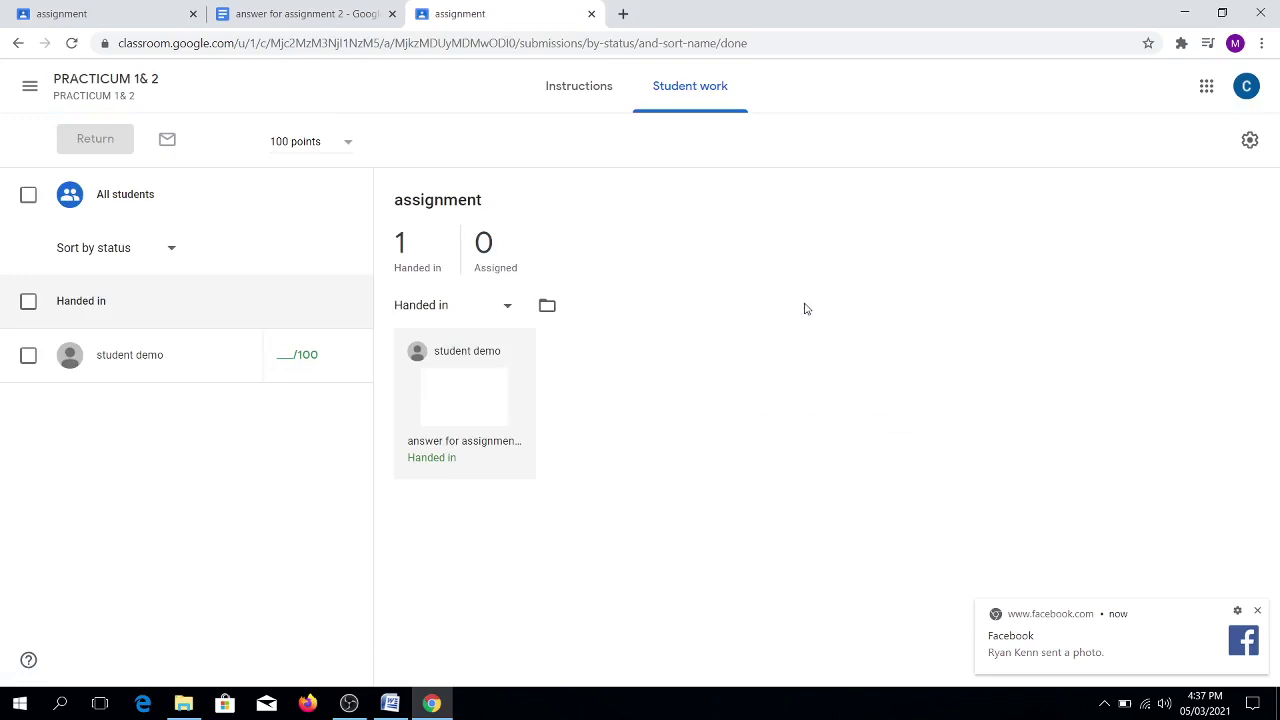
pyautogui.click(130, 357)
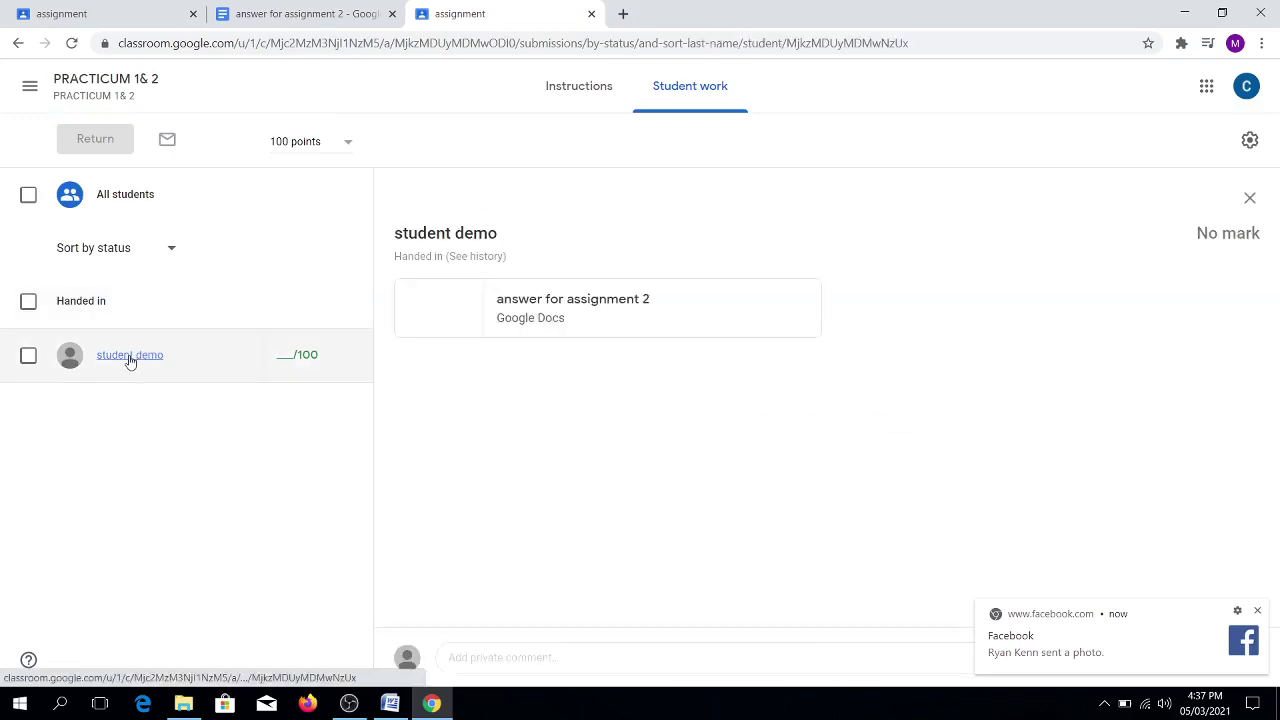
pyautogui.click(532, 300)
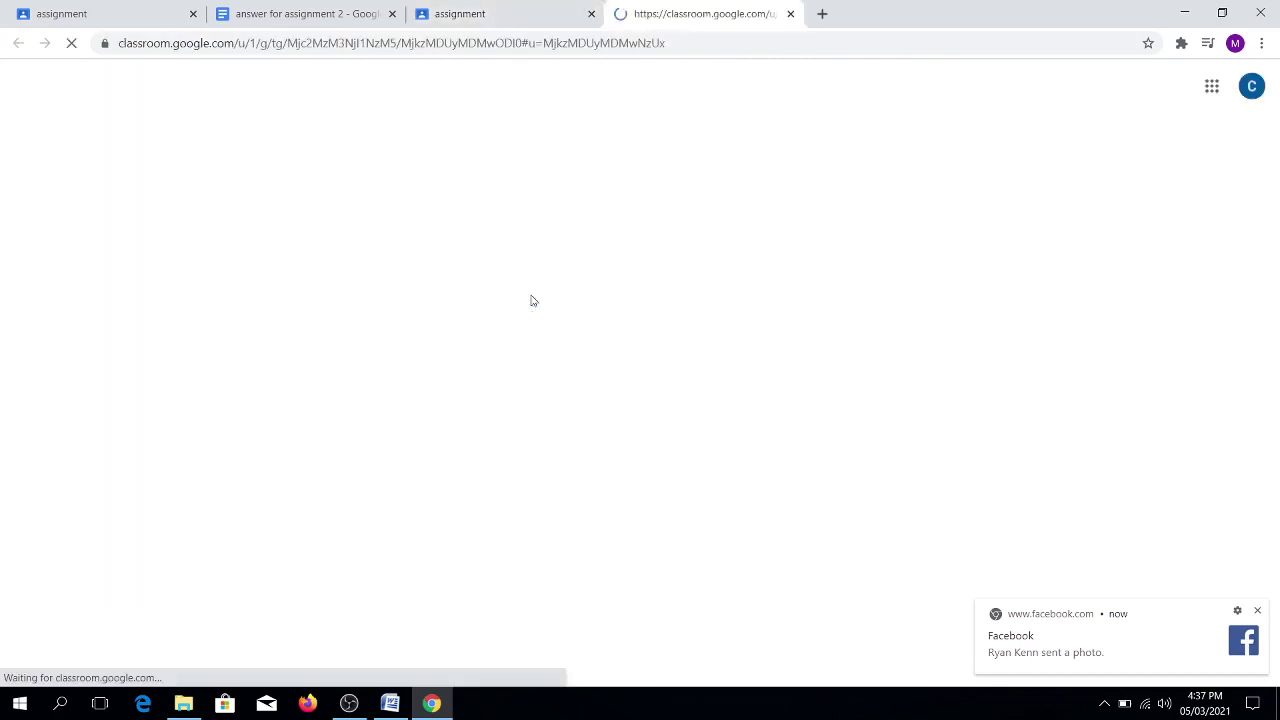